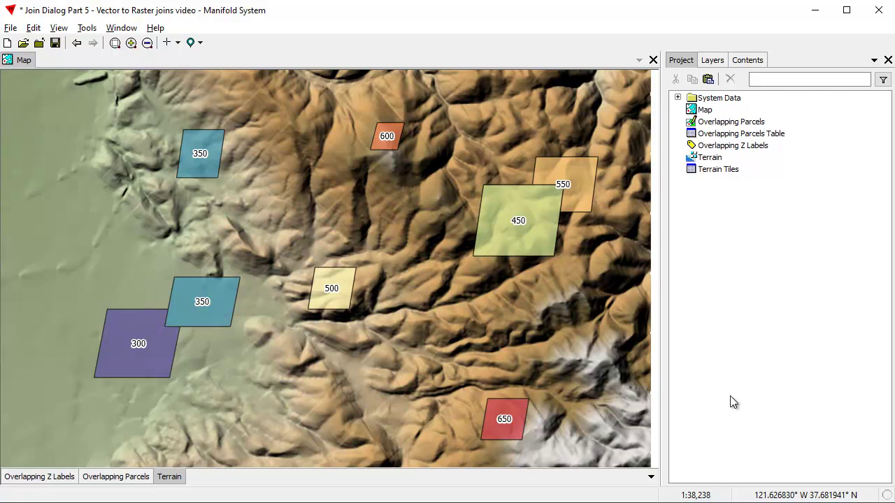
Step: Toggle the Terrain layer's display off and on, and view the Terrain Tiles table before closing it
left_click(171, 481, "shift")
left_click(171, 481, "shift")
left_click(715, 158)
left_click(723, 171)
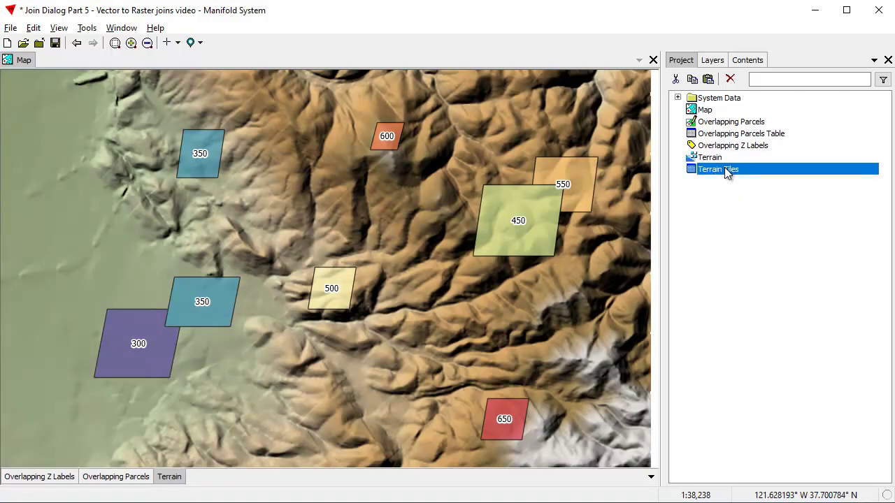
double_click(724, 169)
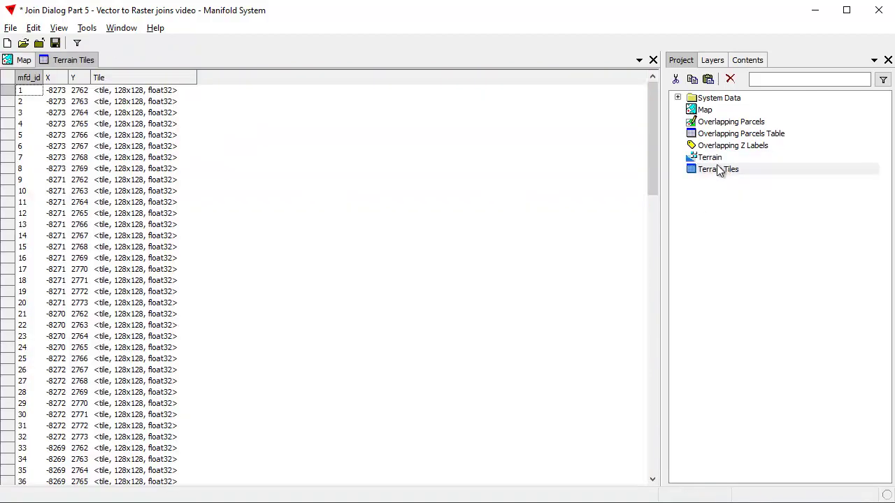
left_click(653, 60)
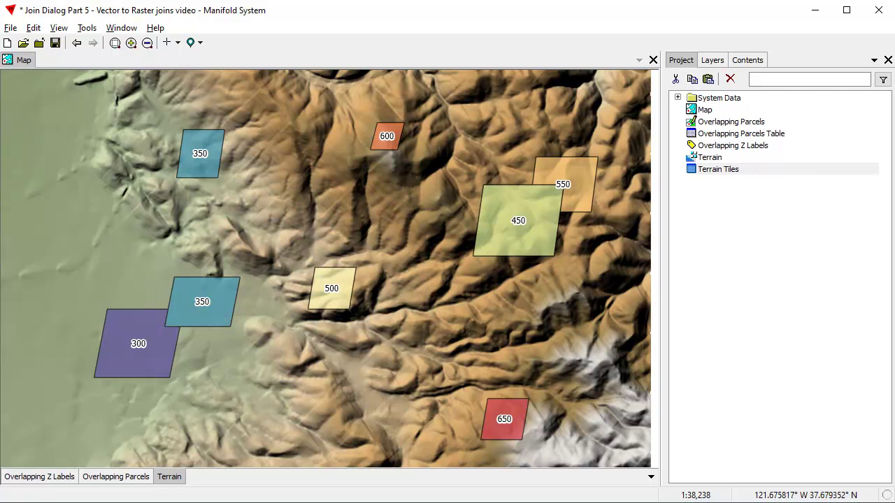
Step: Toggle the Overlapping Parcels layer off and on, and view the Overlapping Parcels Table before closing it
left_click(116, 477)
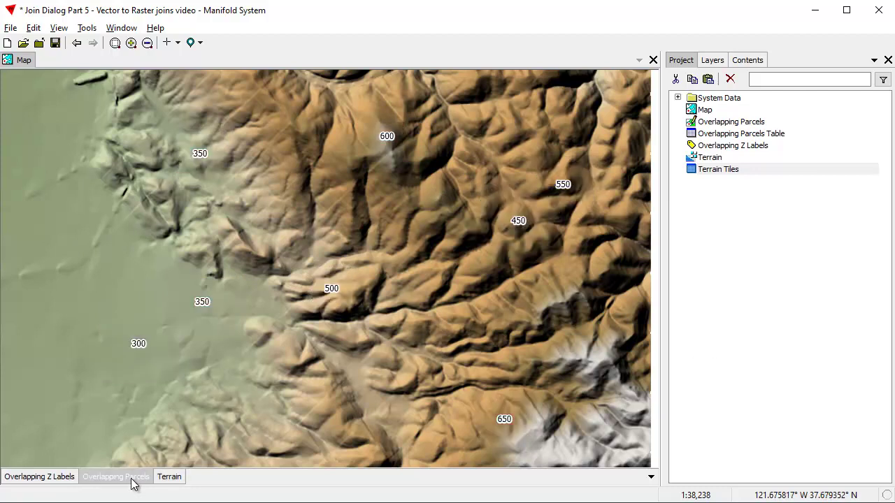
left_click(116, 477)
left_click(131, 477)
left_click(130, 478)
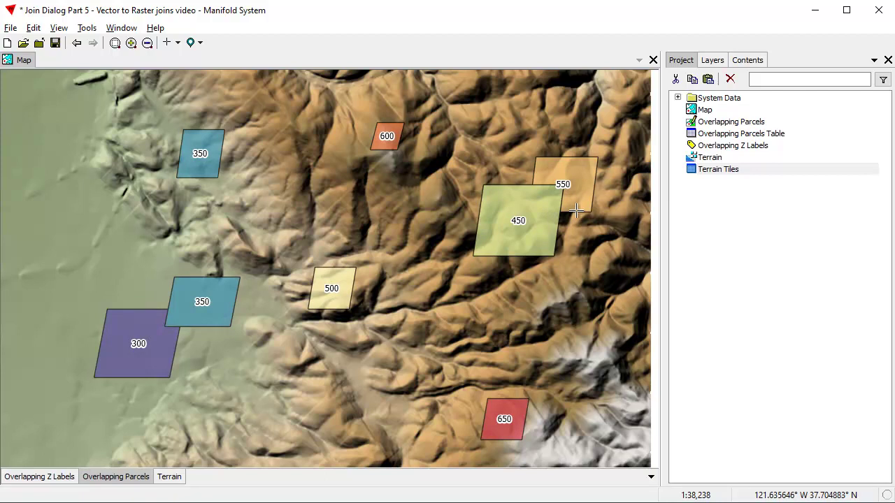
double_click(765, 135)
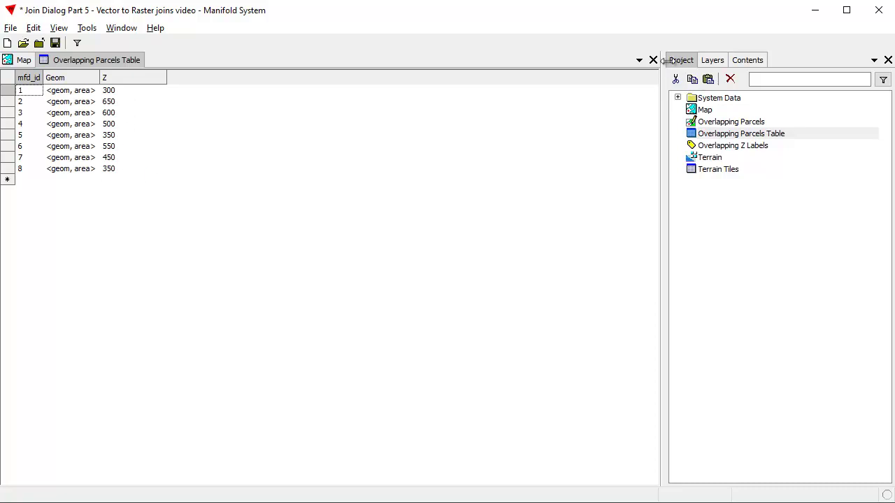
left_click(652, 60)
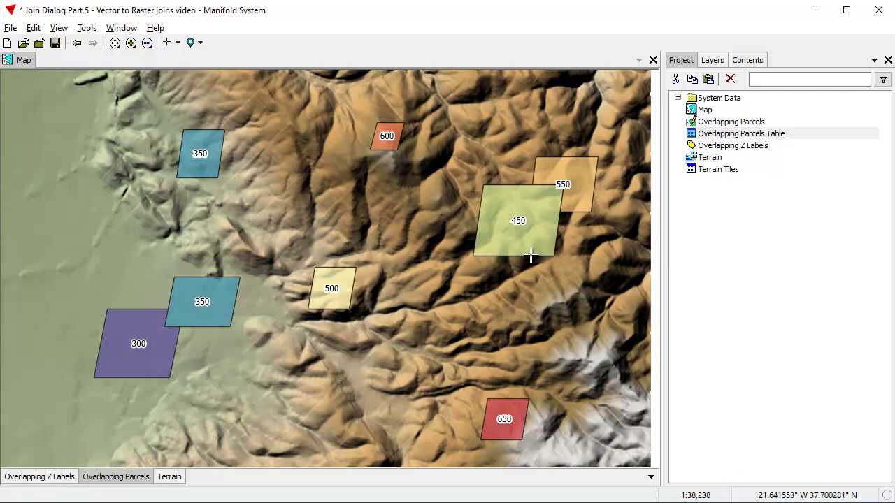
Step: Toggle the Overlapping Z Labels layer off and on, and make Terrain the map's active layer
left_click(43, 477, "shift")
left_click(43, 478, "shift")
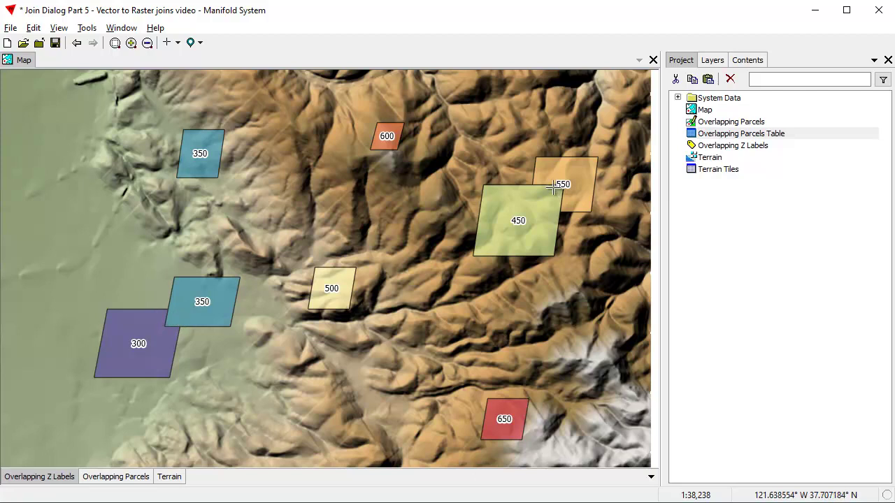
left_click(173, 478)
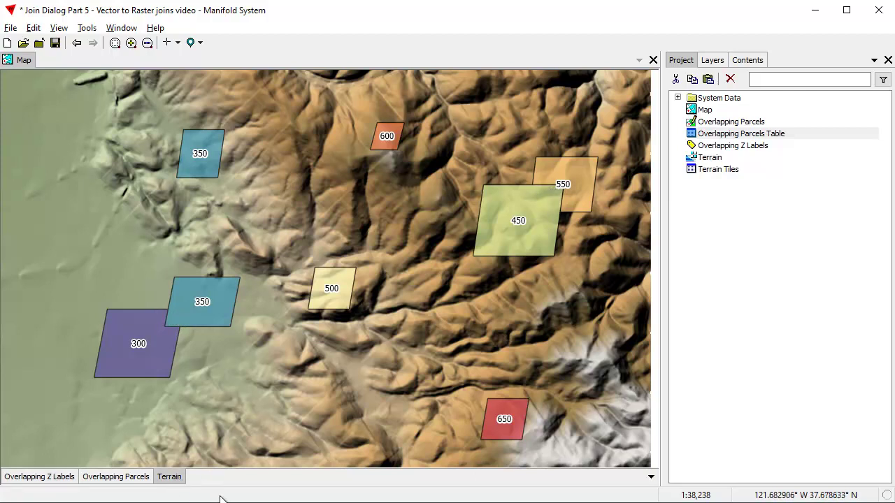
left_click(33, 28)
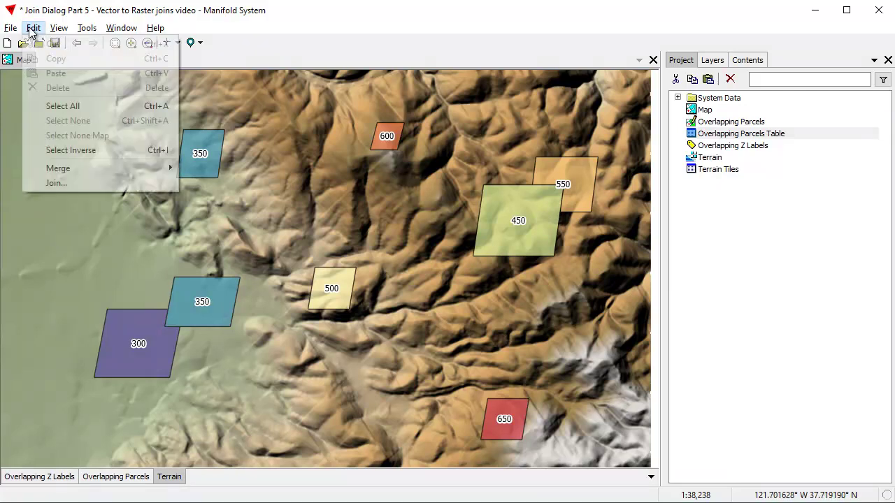
left_click(51, 184)
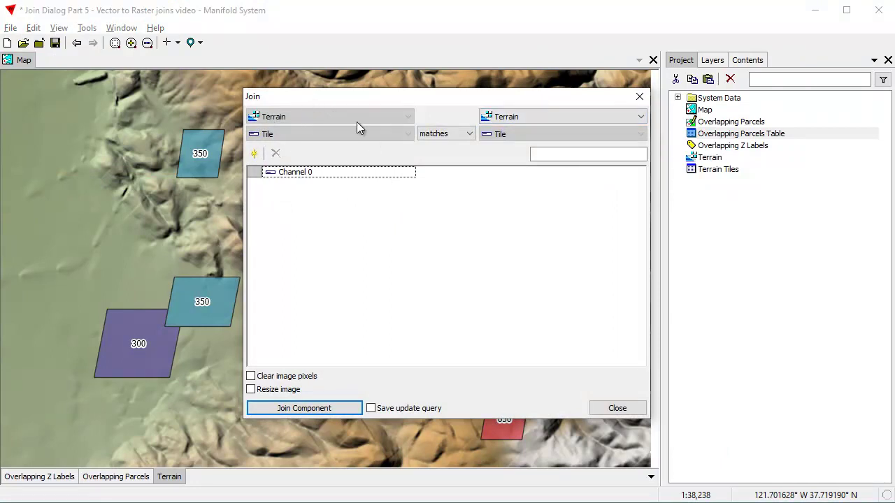
left_click(636, 119)
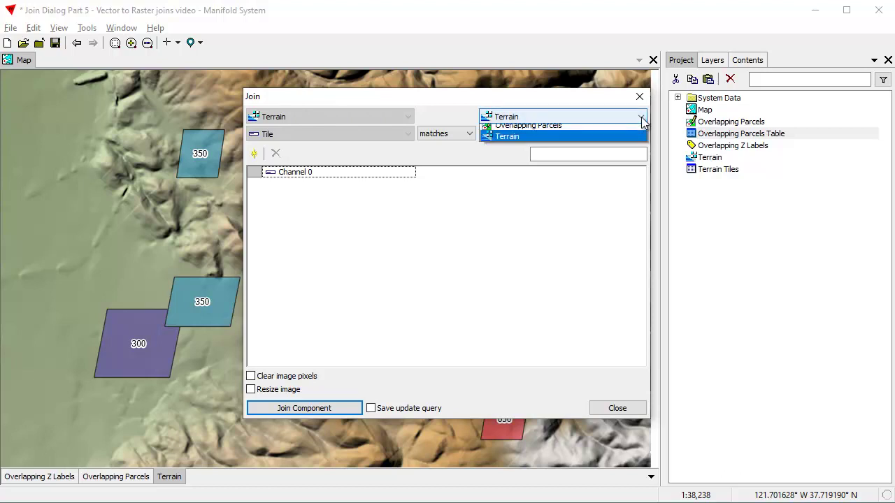
left_click(578, 131)
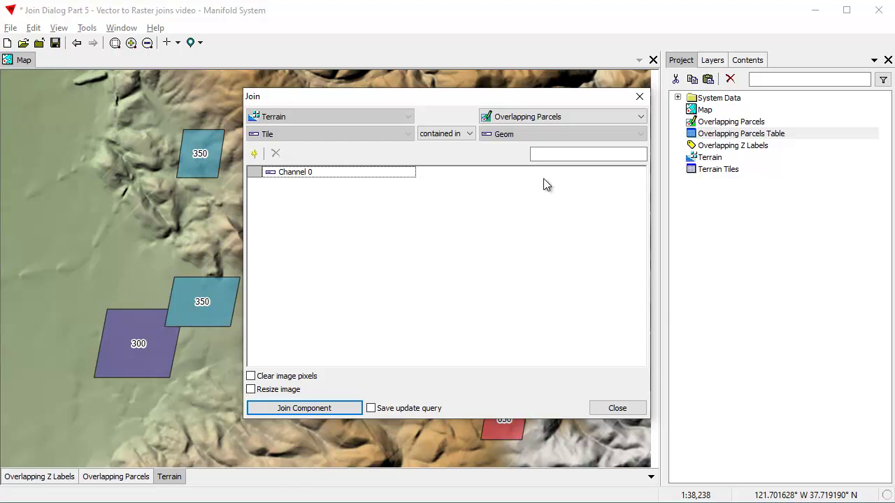
left_click(612, 411)
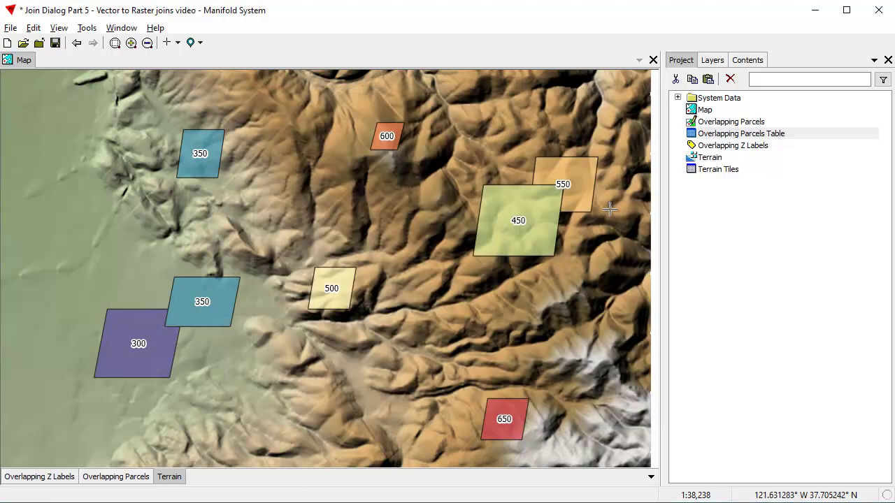
Step: Duplicate the Terrain image together with its Terrain Tiles table in the project
left_click(709, 159)
left_click(717, 173, "ctrl")
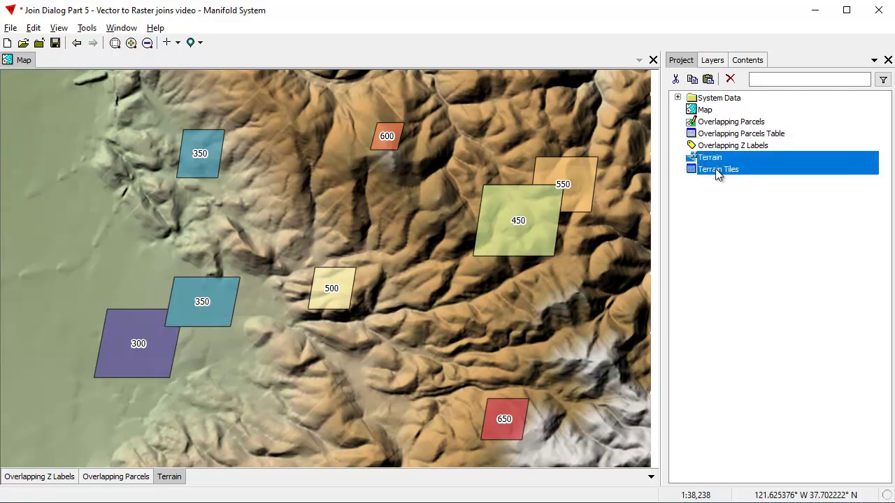
left_click(693, 80)
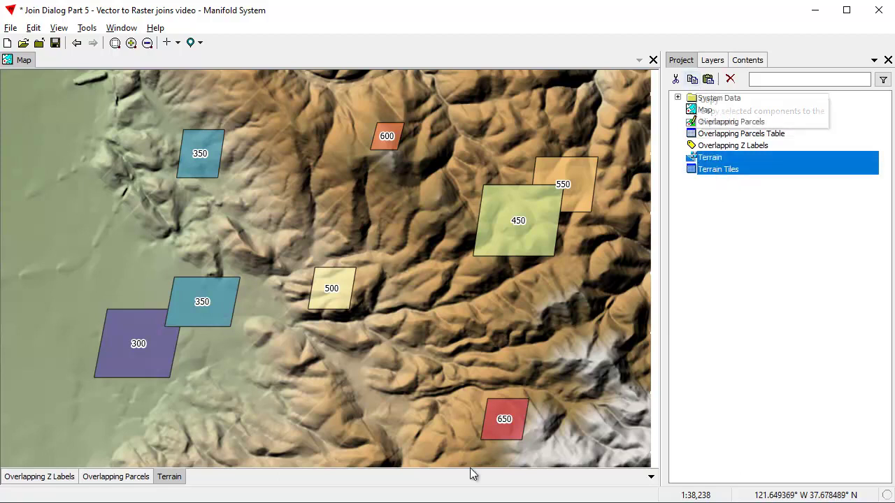
left_click(708, 79)
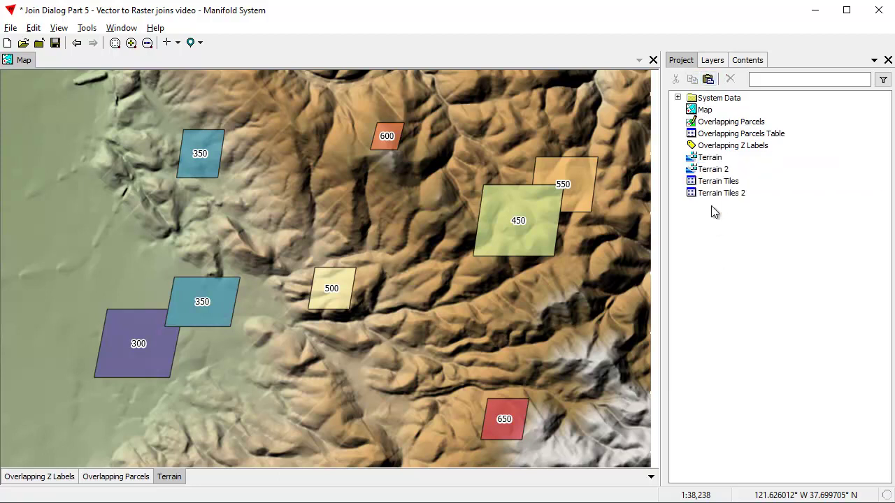
Step: Rename the copied Terrain 2 image and its related tiles table as Backup Terrain and Backup Terrain Tiles
right_click(713, 172)
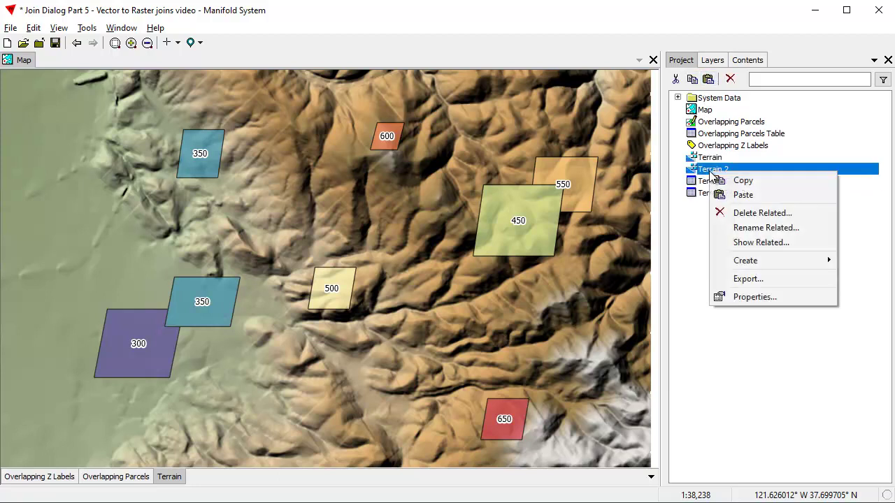
left_click(749, 229)
left_click(355, 203)
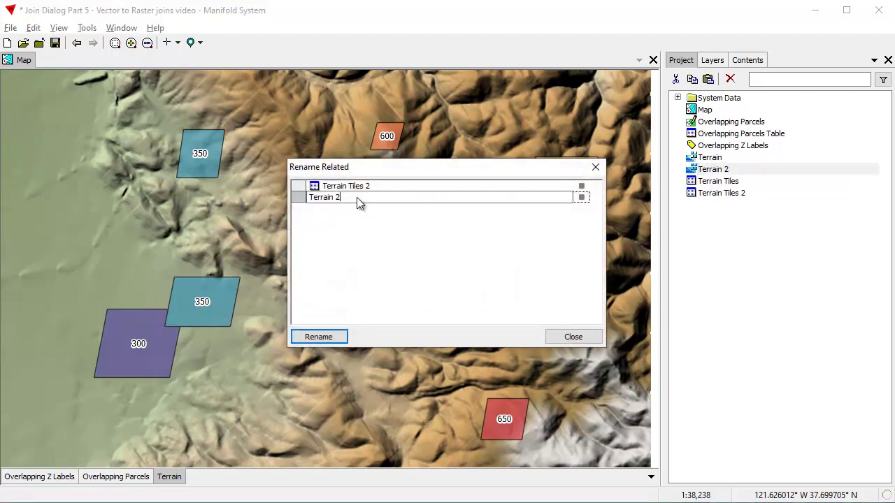
type("Backup Terrain")
left_click(353, 256)
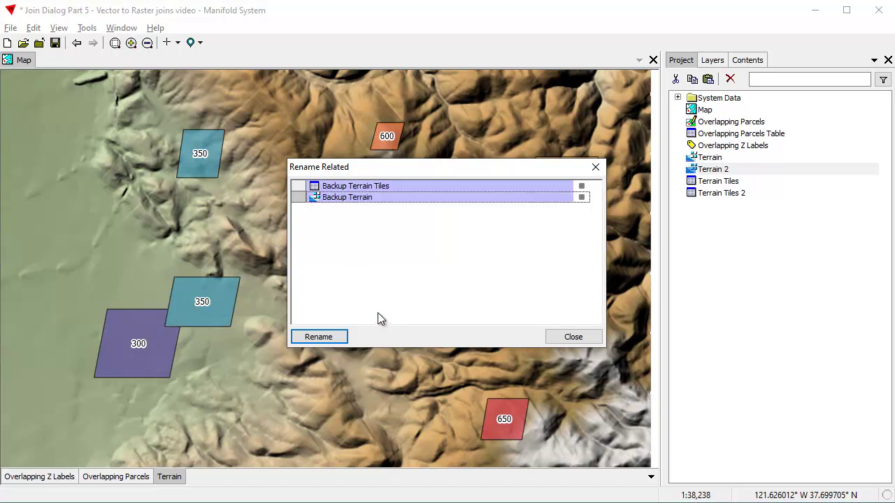
left_click(329, 338)
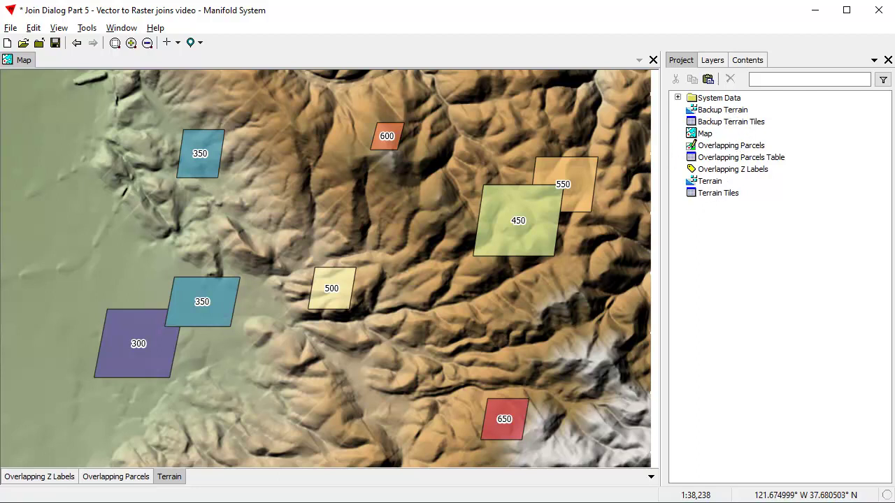
Step: Set up a join from Overlapping Parcels into the Terrain image, using the Z field as the source for Channel 0
left_click(33, 28)
left_click(49, 182)
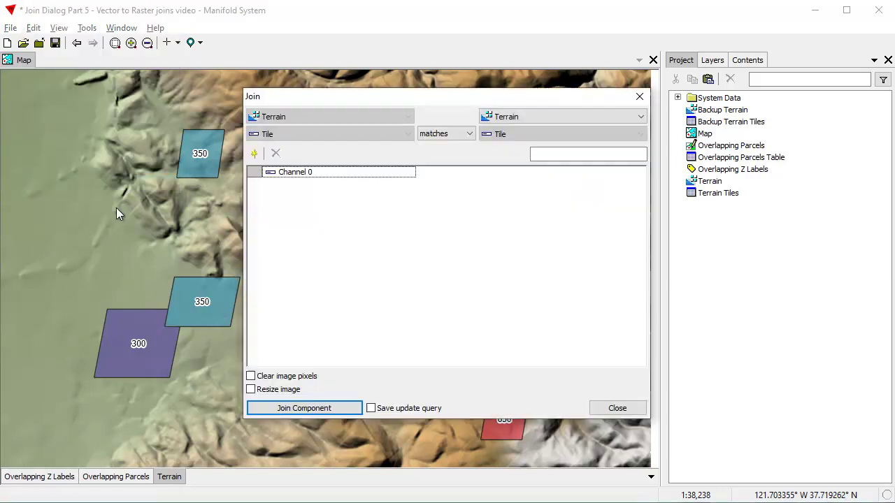
left_click(644, 116)
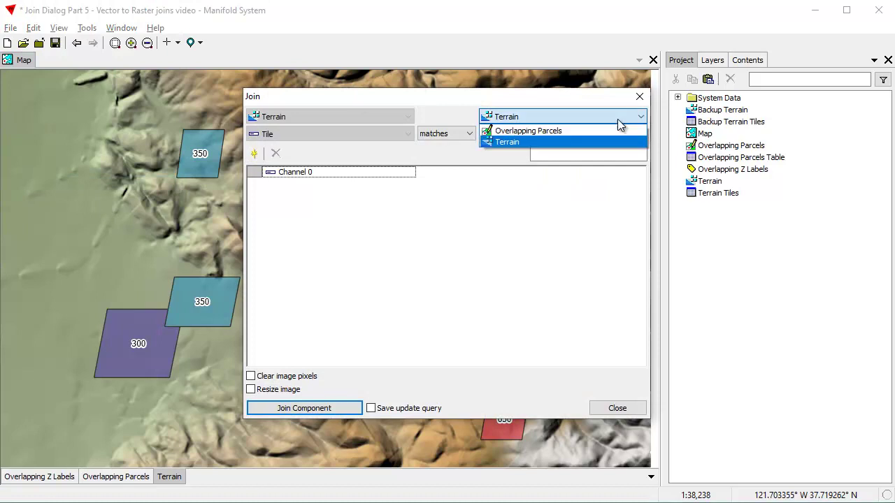
left_click(564, 126)
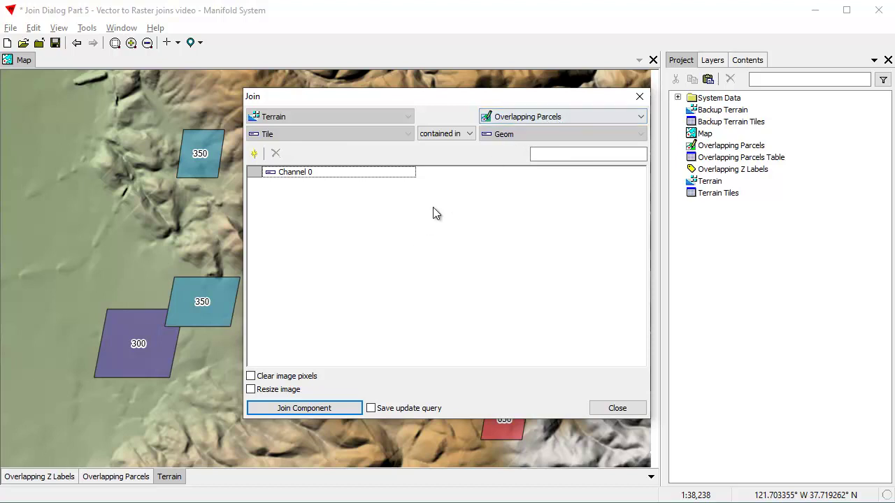
left_click(537, 178)
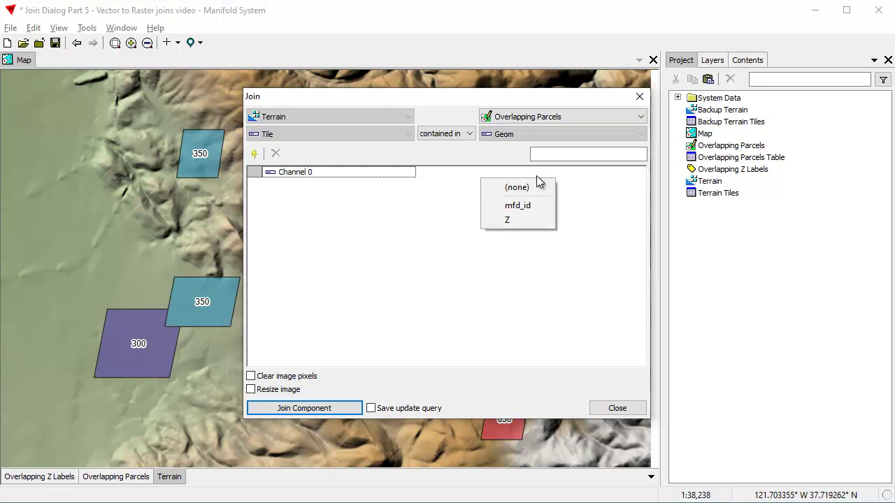
left_click(565, 178)
left_click(559, 179)
left_click(561, 180)
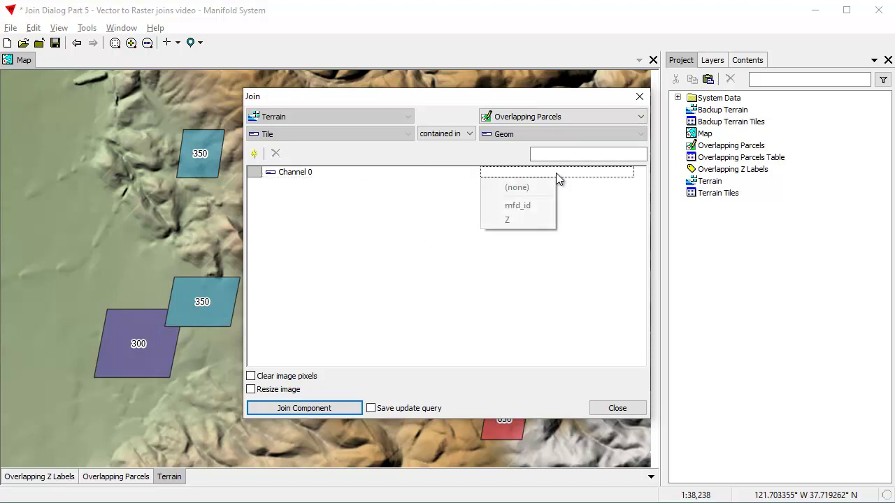
left_click(519, 219)
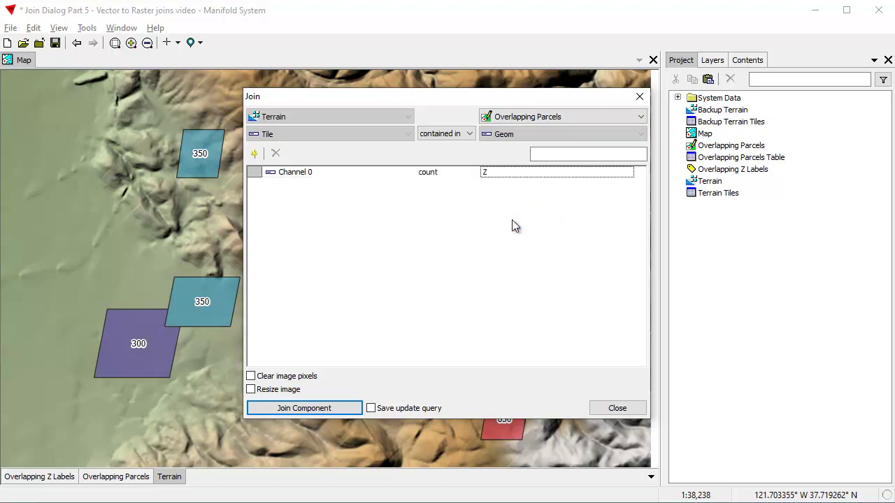
Step: Set the transfer method for Channel 0 to sum and run the join on the Terrain image
left_click_drag(460, 101, 270, 97)
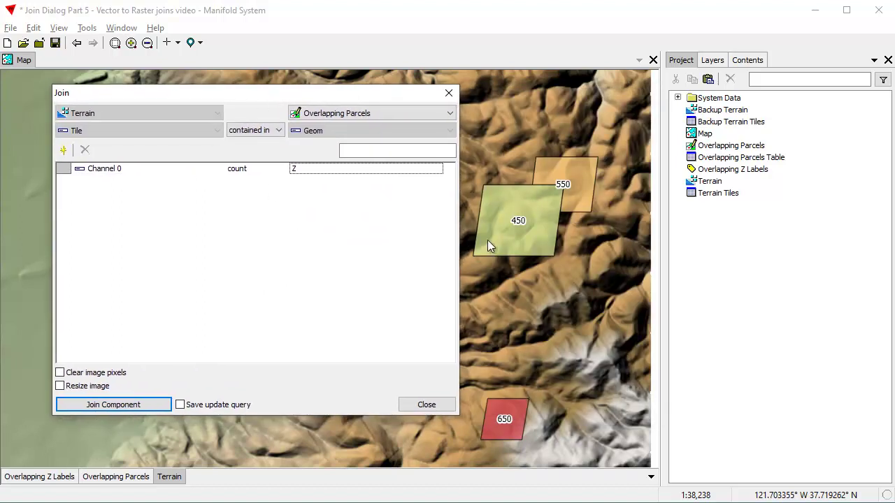
left_click(239, 171)
left_click(241, 172)
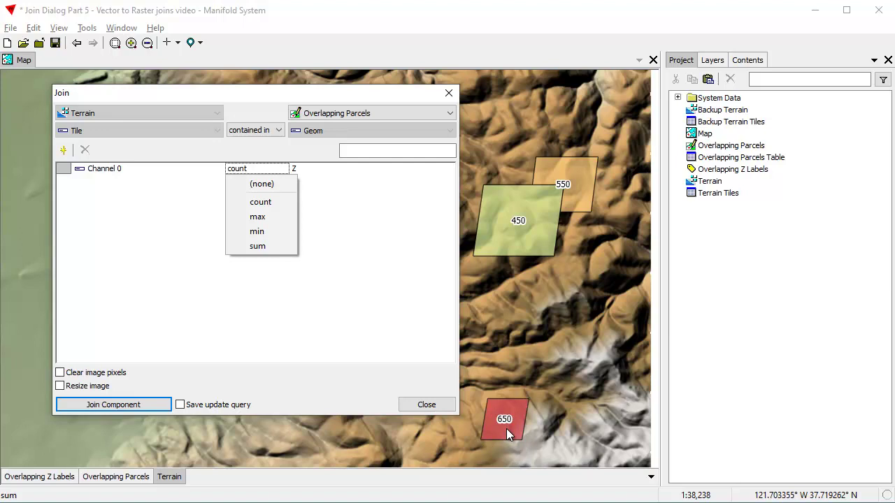
left_click(278, 246)
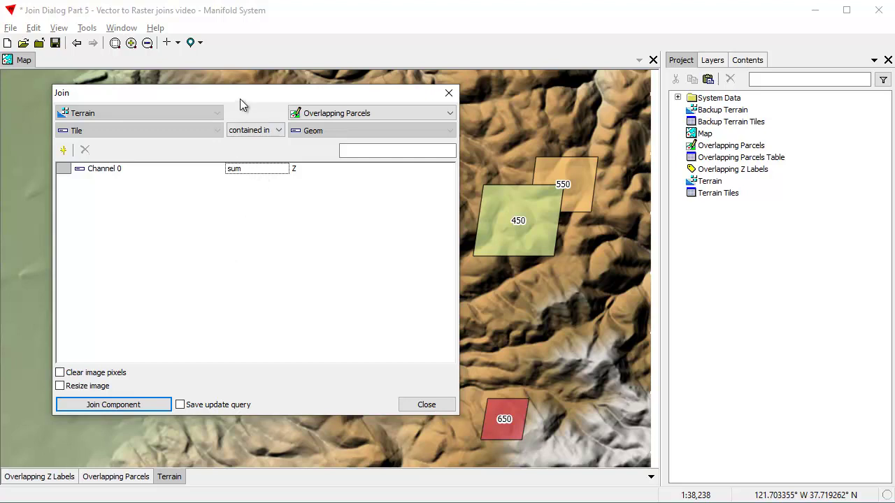
left_click_drag(232, 92, 212, 90)
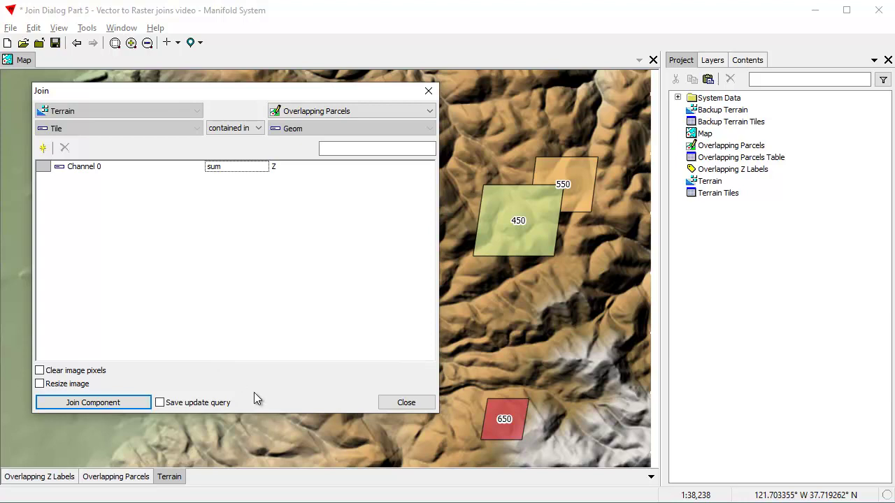
left_click(122, 403)
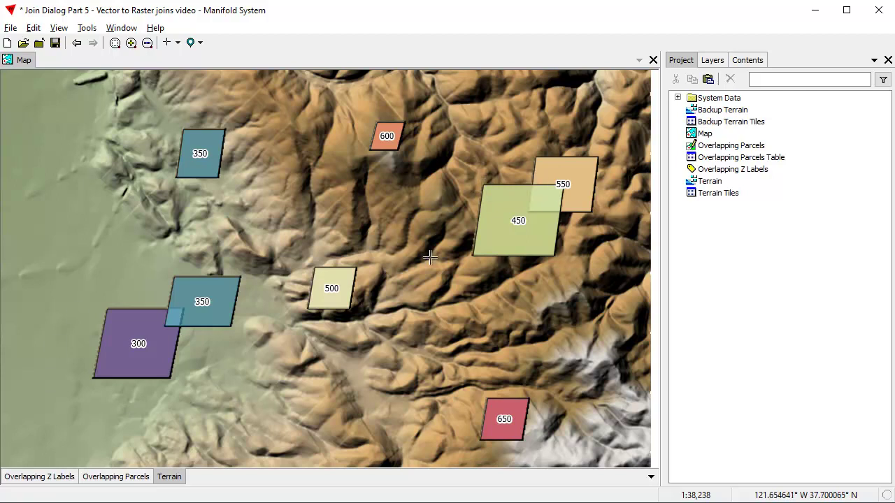
Step: Hide the Overlapping Parcels layer, make Terrain the active layer and open its style settings
left_click(120, 479, "shift")
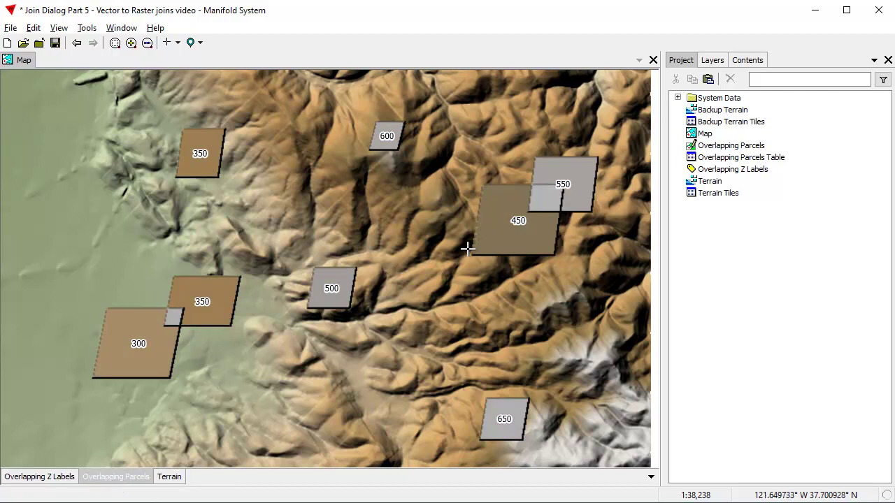
left_click(170, 477)
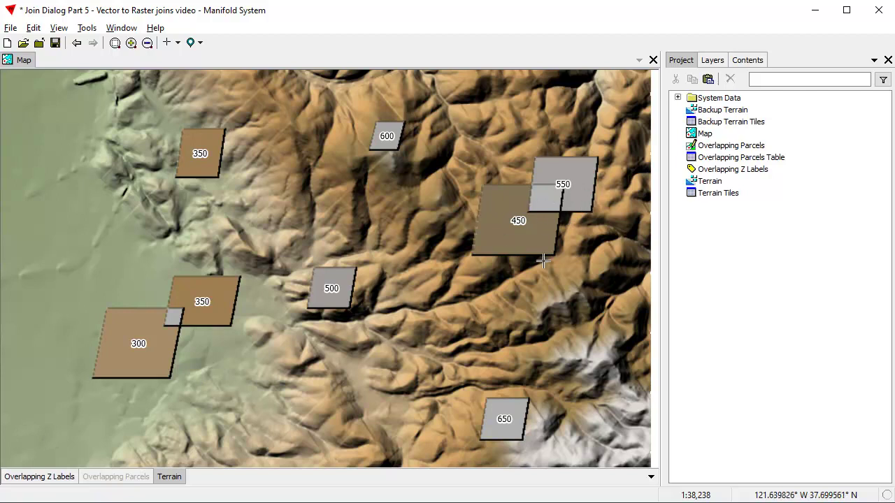
left_click(748, 60)
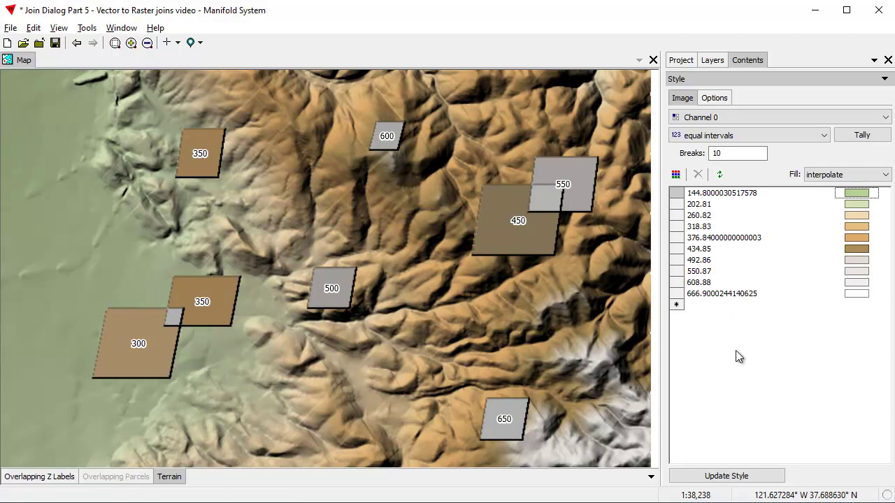
Step: Add a 1000 break to the Terrain image's Channel 0 style, colour it pink and apply the style
left_click(708, 305)
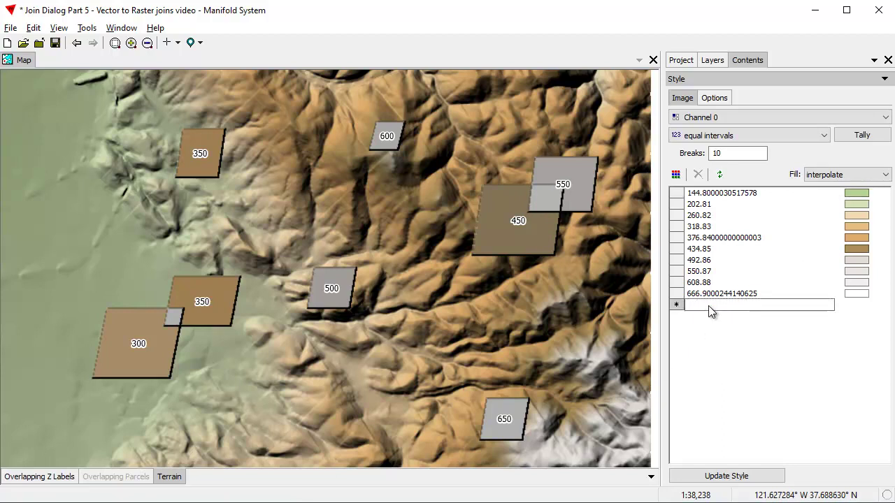
type("1000")
key("Return")
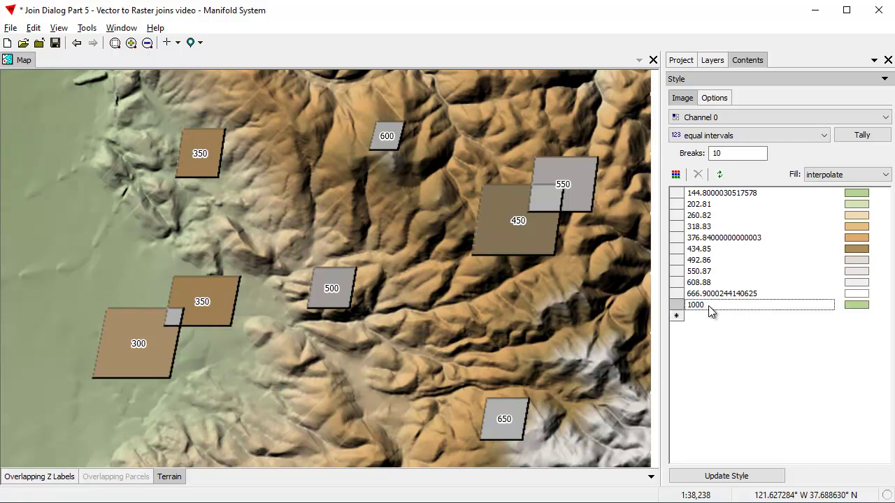
left_click(861, 307)
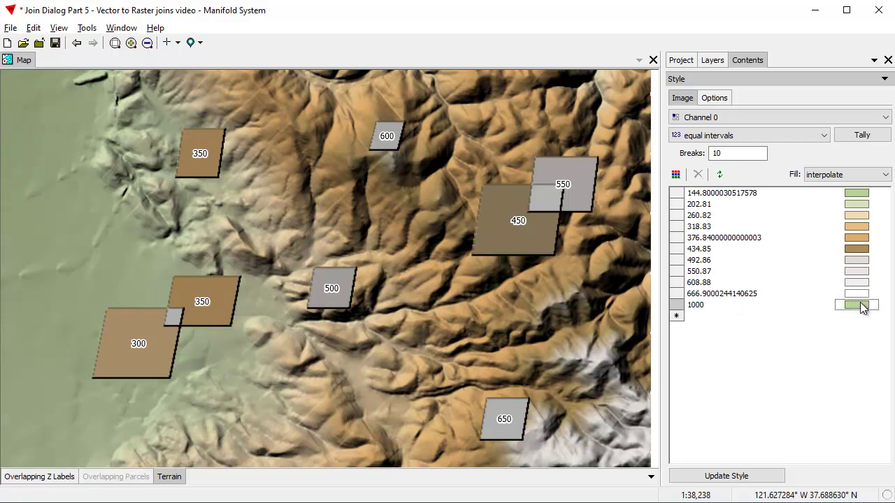
left_click(888, 499)
left_click(758, 477)
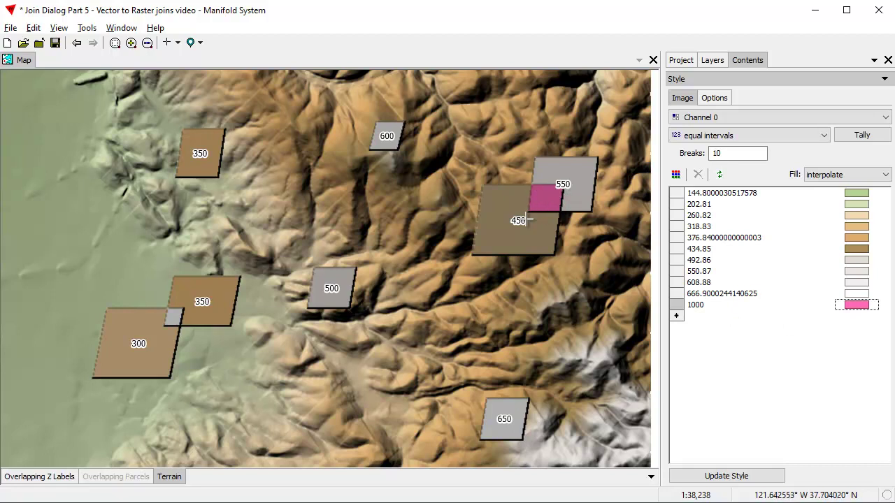
Step: Turn off hill shading for the Terrain image and update its style
left_click(716, 99)
left_click(673, 117)
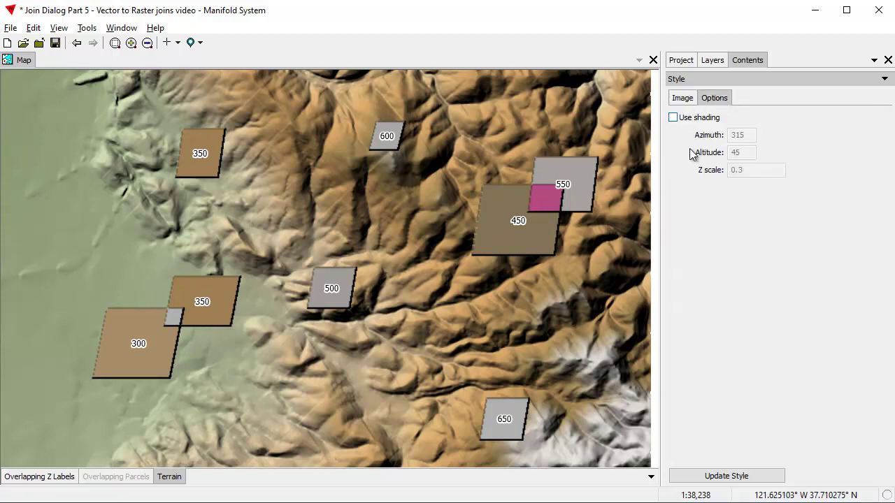
left_click(726, 476)
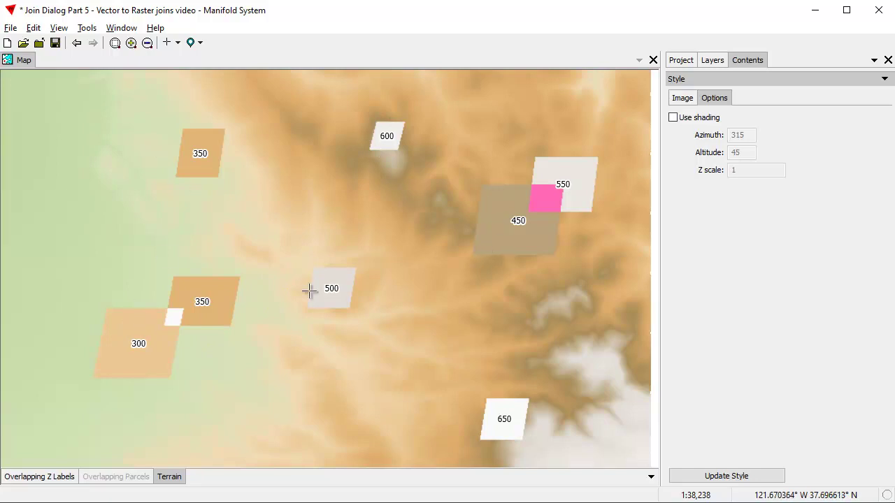
Step: Turn hill shading back on for Terrain with a Z scale of 0.3 and update its style
left_click(673, 118)
double_click(748, 172)
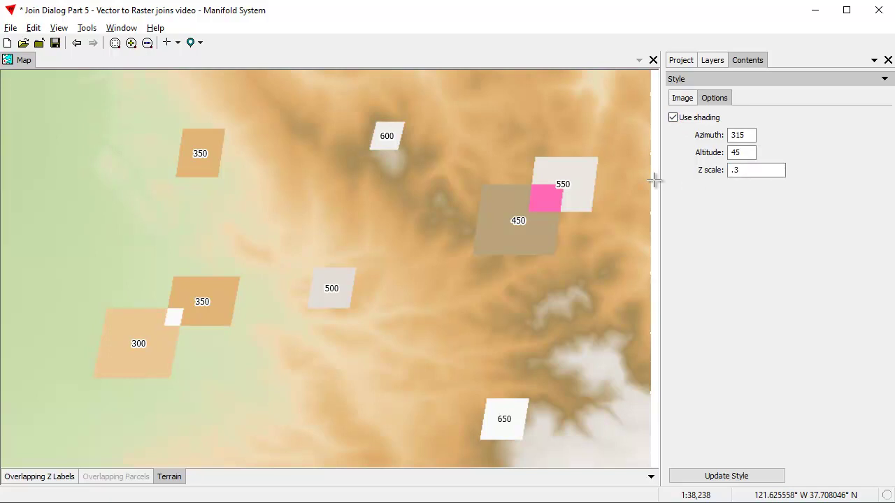
left_click(744, 475)
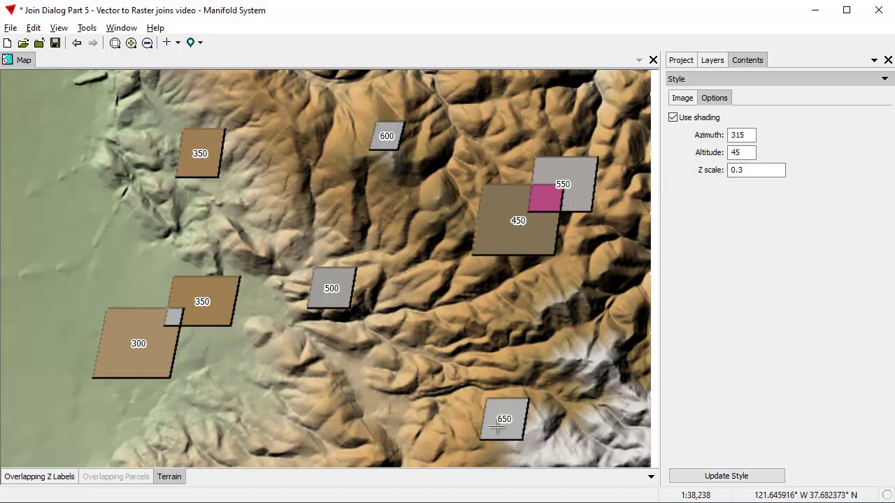
Step: Add the Backup Terrain image from the project to the map as a layer
left_click(681, 61)
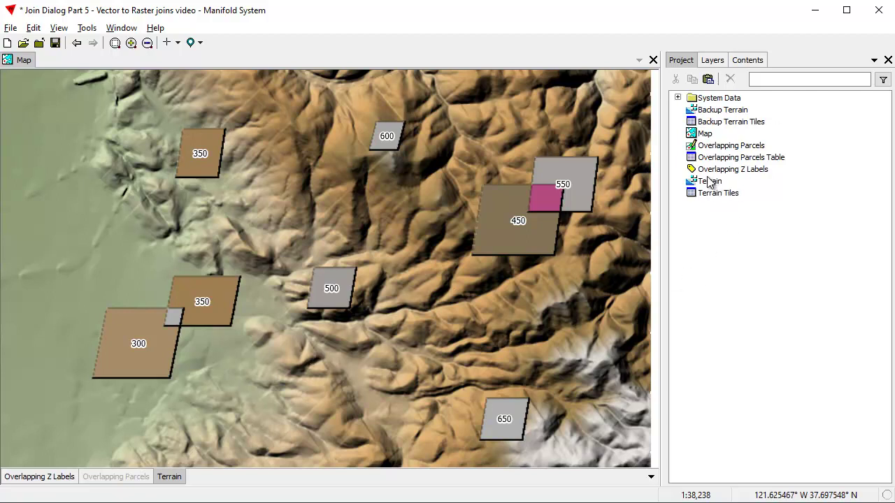
left_click(738, 110)
left_click(741, 133, "ctrl")
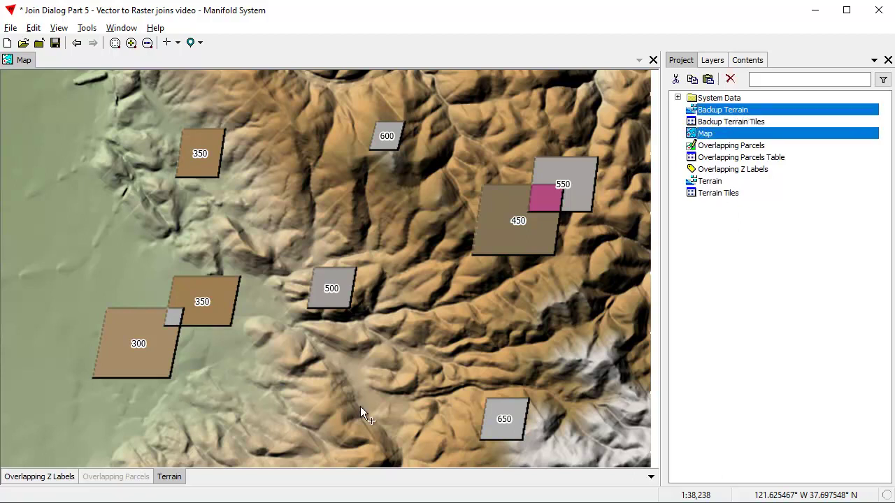
left_click_drag(325, 420, 326, 423)
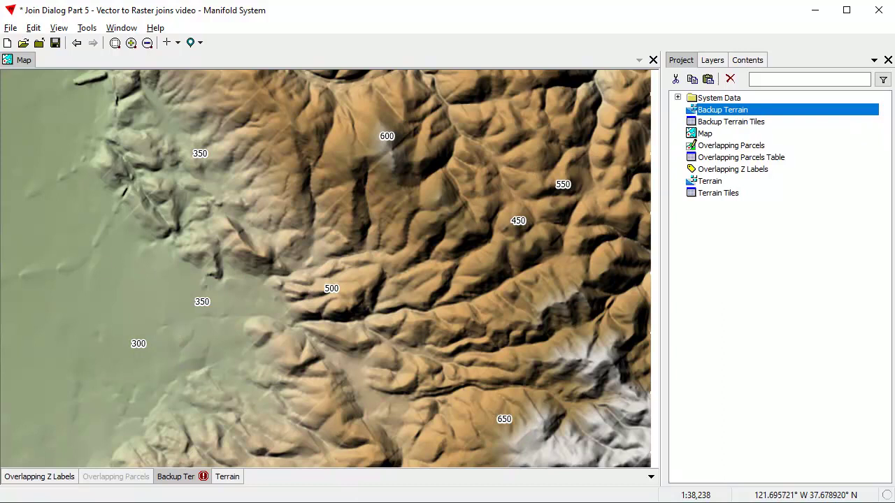
Step: Update the out-of-date intermediate level data of the Backup Terrain image
left_click(59, 28)
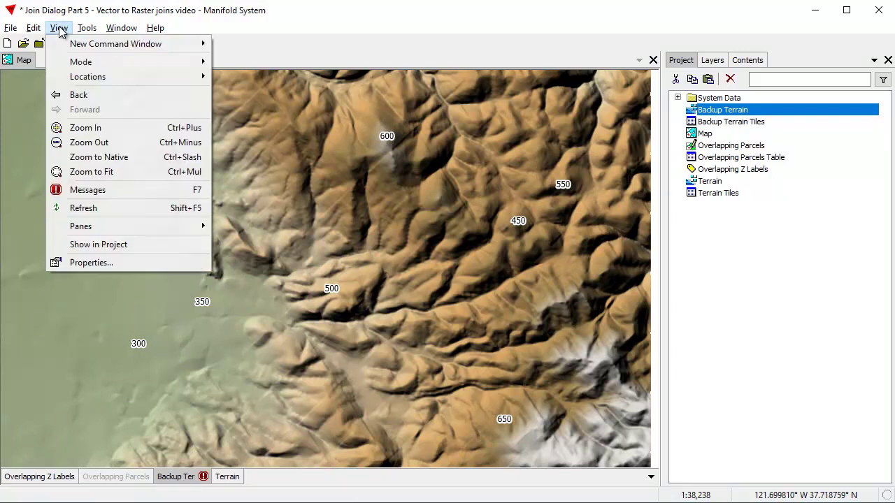
left_click(94, 190)
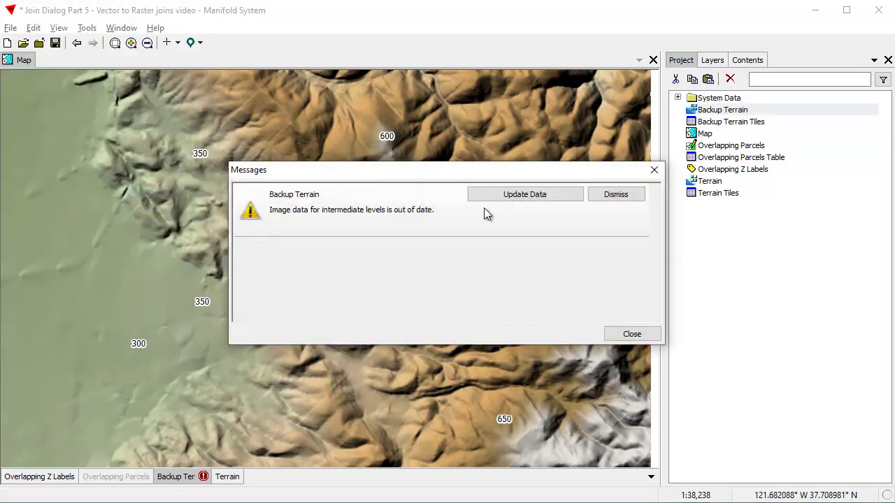
left_click(537, 194)
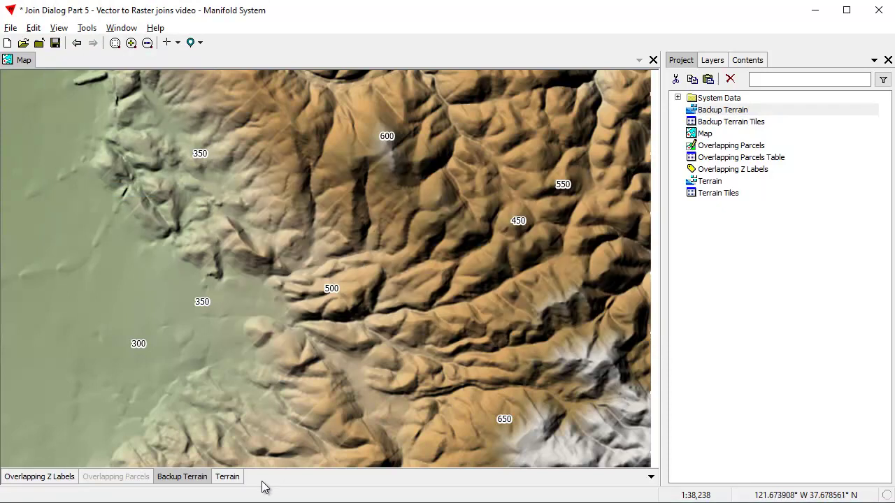
Step: Toggle the Backup Terrain layer to compare it with Terrain, leaving Backup Terrain hidden
left_click(180, 477)
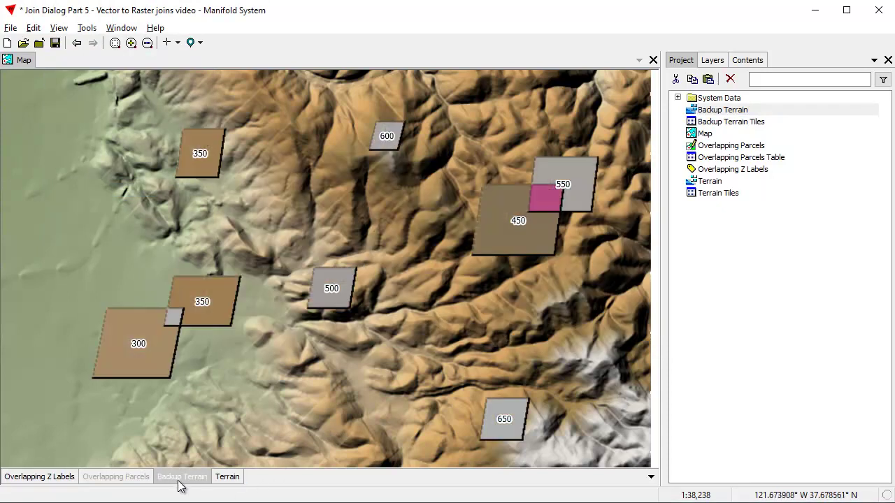
left_click(180, 478)
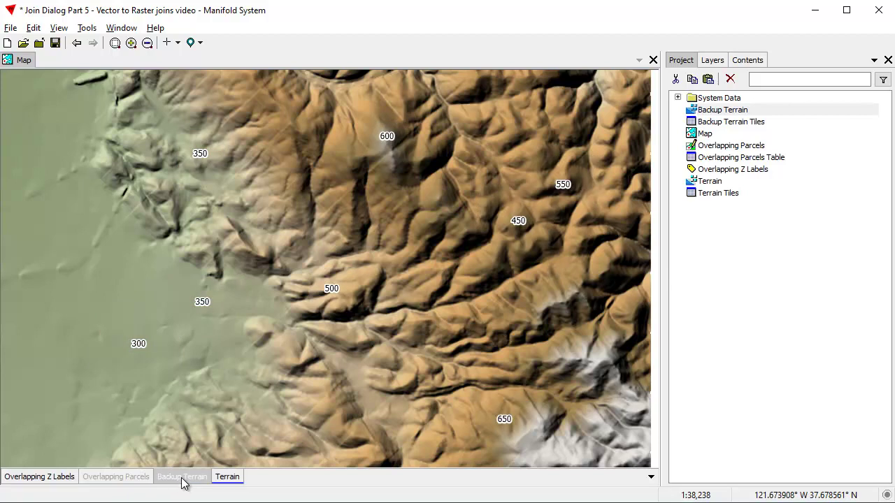
left_click(181, 477)
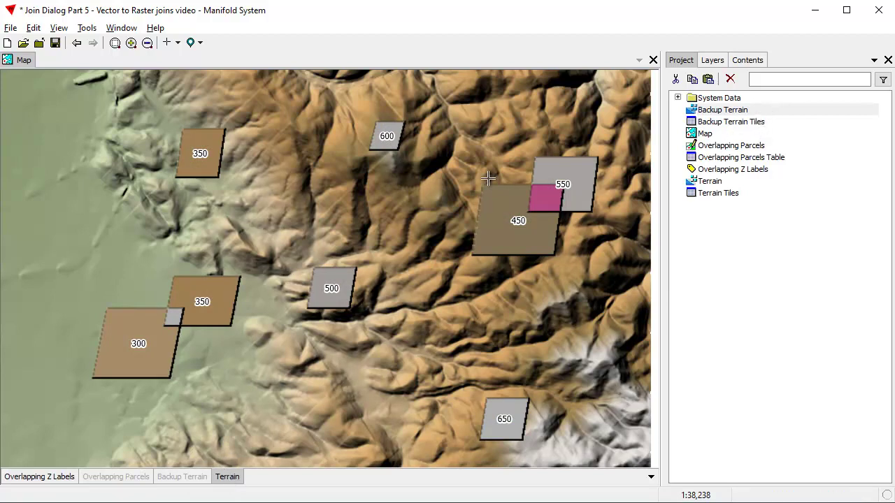
Step: Restore the Terrain image by joining from Backup Terrain, copying its Channel 0 into Channel 0
left_click(32, 28)
left_click(56, 182)
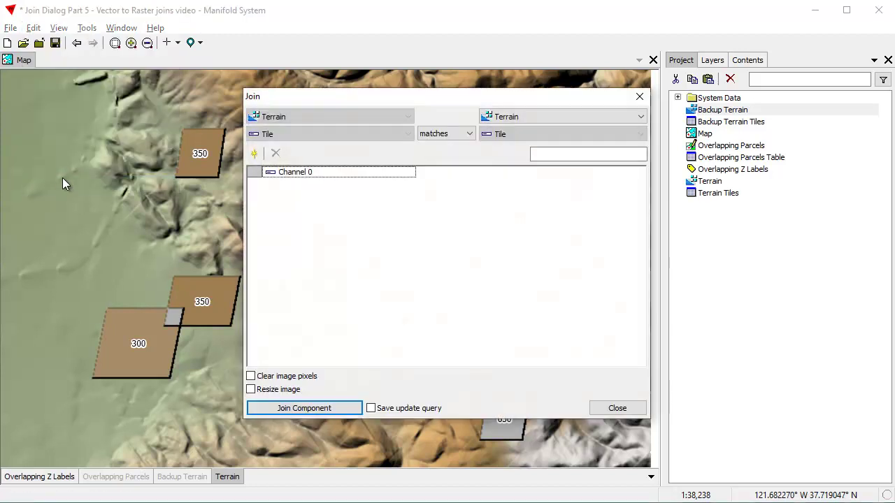
left_click(644, 115)
left_click(538, 132)
left_click(521, 175)
left_click(527, 207)
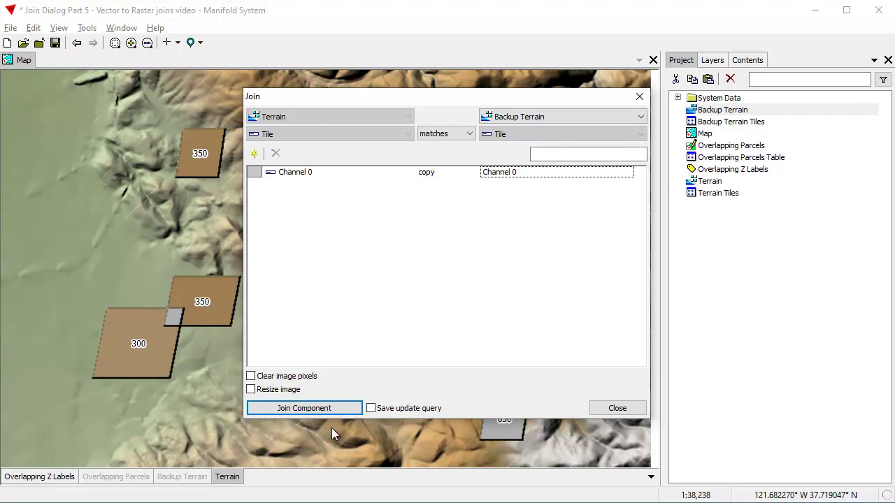
left_click(336, 408)
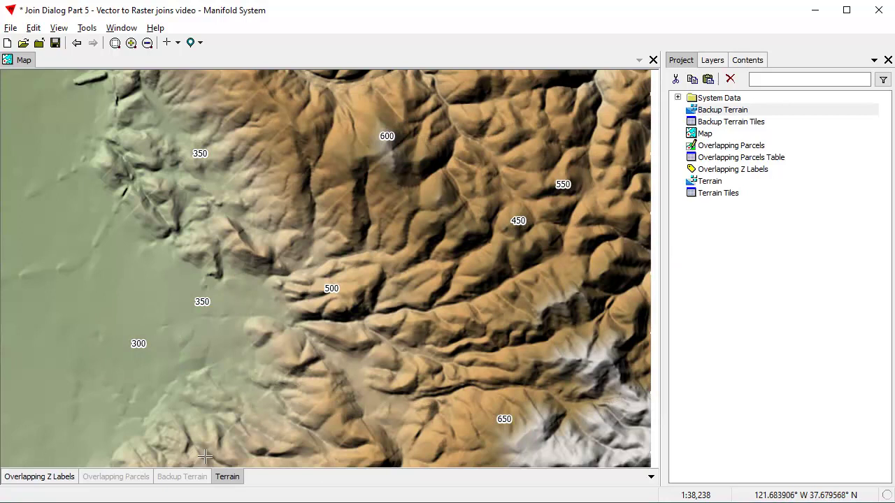
Step: Show the Overlapping Parcels layer again and make Terrain the active layer
left_click(200, 482)
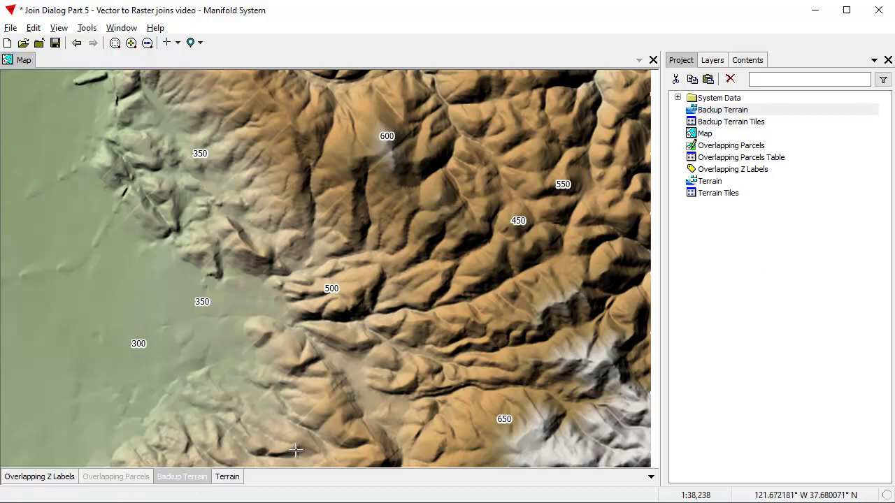
left_click(128, 482)
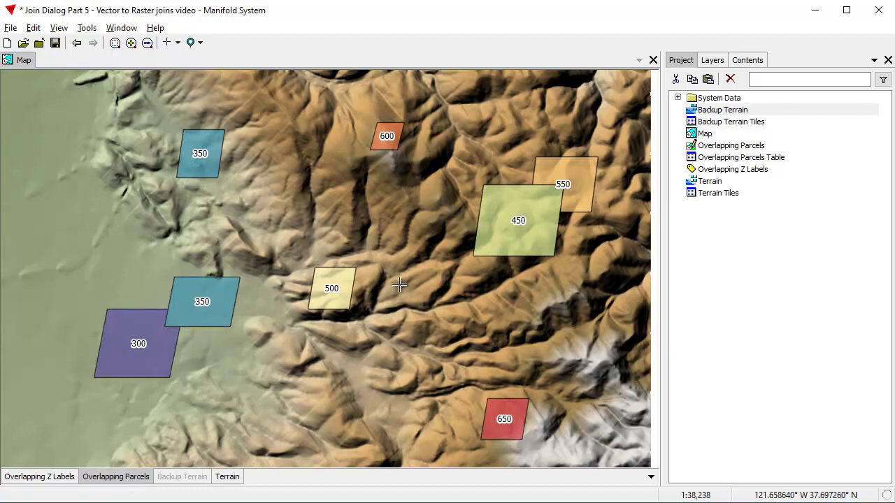
left_click(225, 477)
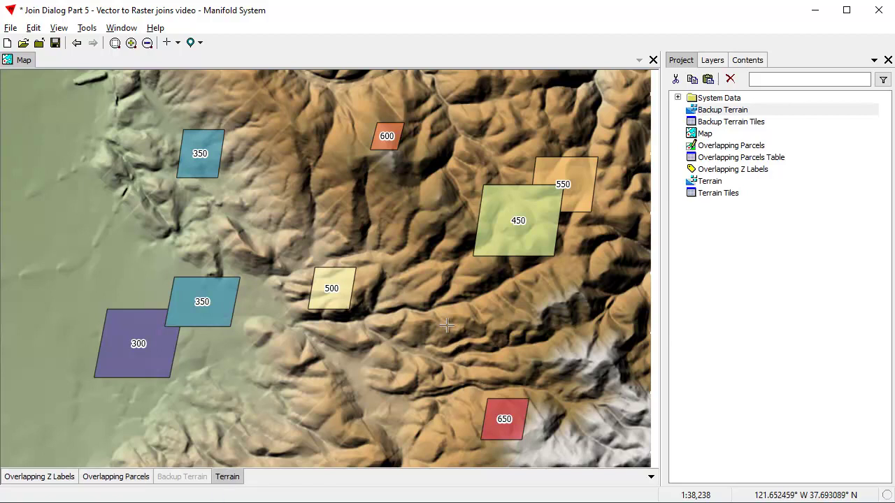
Step: Examine the Terrain layer's component information for its tile field type, and return to the project listing
left_click(716, 180)
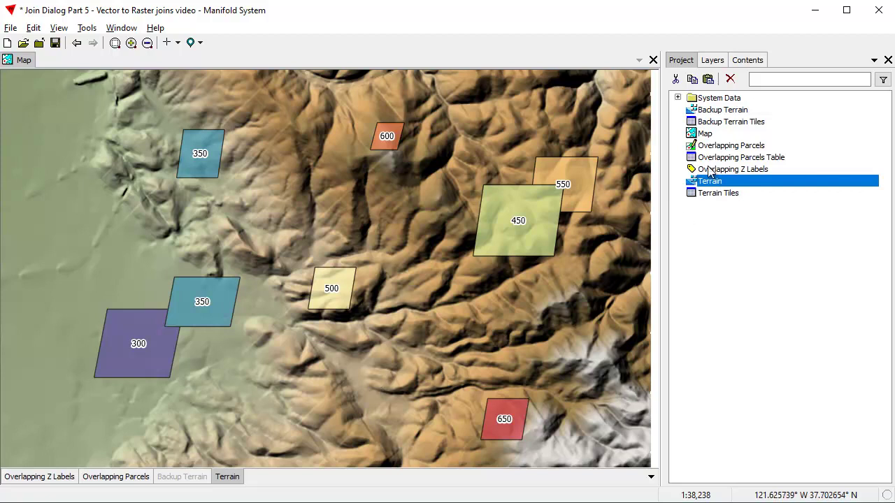
left_click(762, 60)
left_click(742, 78)
left_click(724, 99)
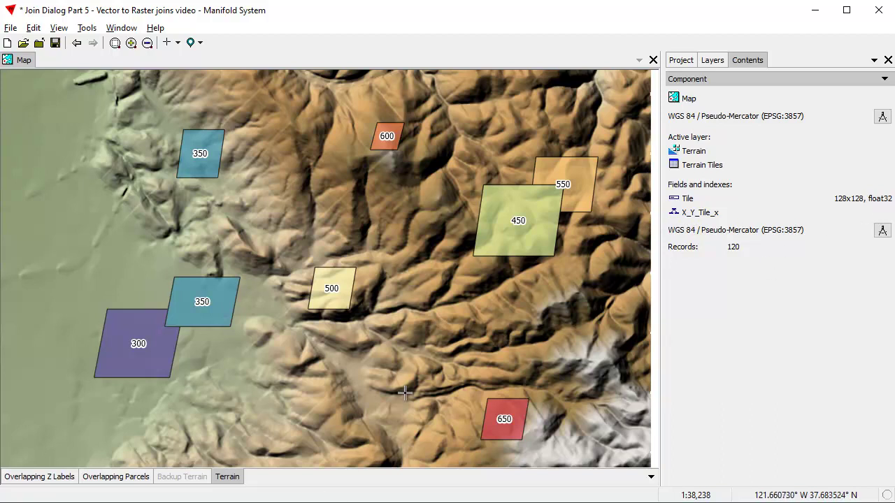
left_click(681, 61)
left_click(737, 306)
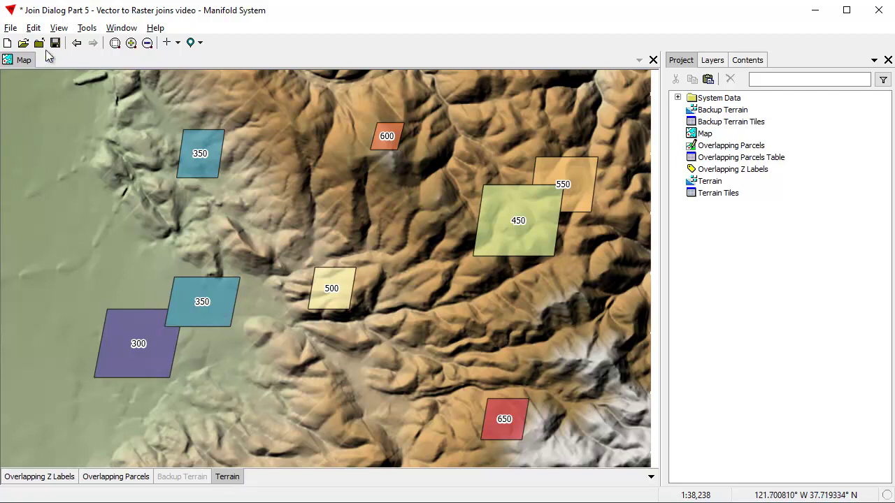
Step: Start a new join on the Terrain image with Overlapping Parcels as the source, leaving Channel 0 without a source field
left_click(33, 28)
left_click(64, 180)
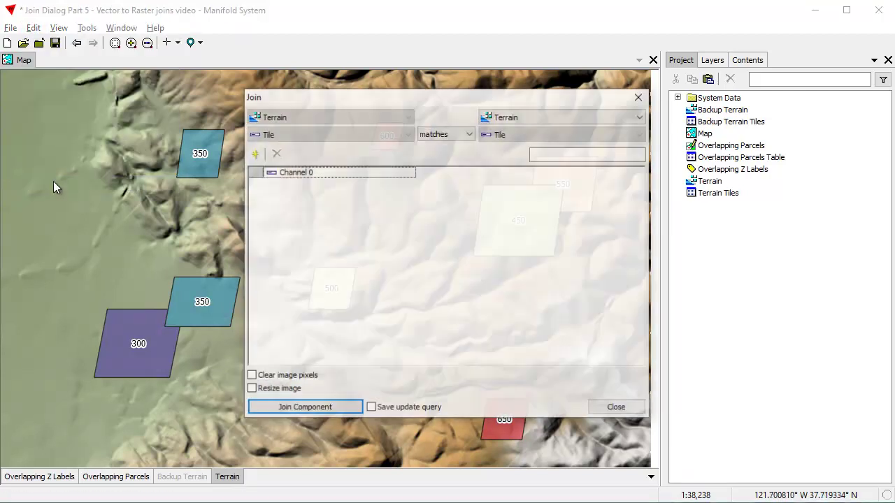
left_click_drag(428, 102, 354, 106)
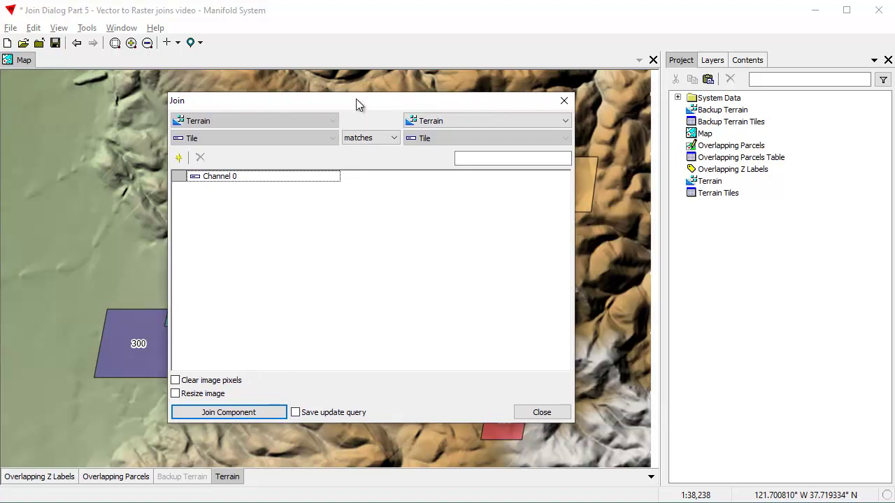
left_click(566, 121)
left_click(485, 146)
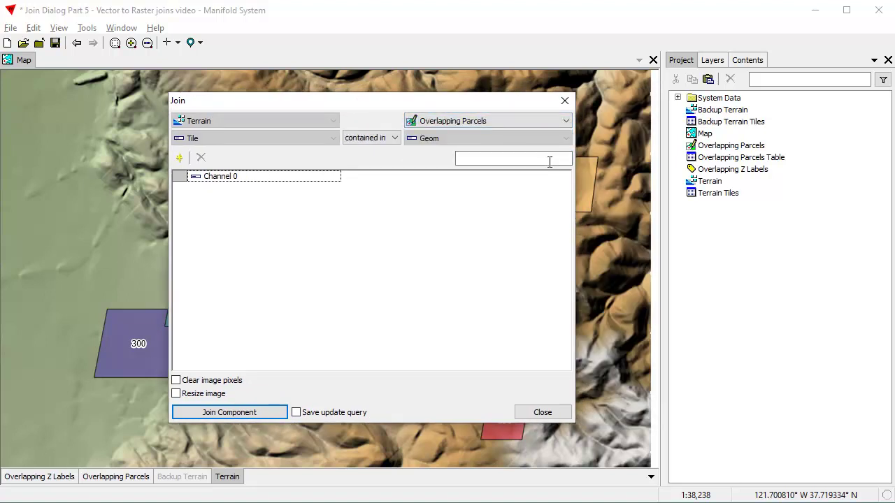
left_click(456, 183)
left_click(452, 184)
left_click(367, 198)
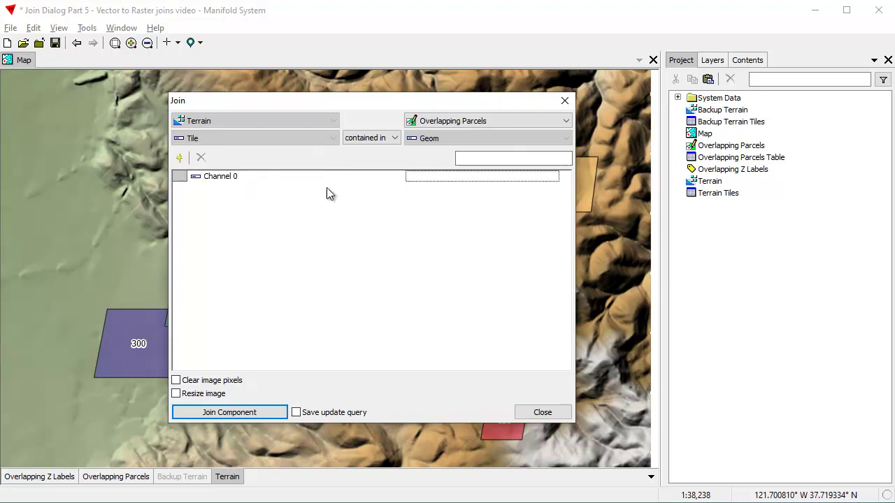
Step: Add a new Channel 1 from the Z field, set its transfer method to sum and run the join
left_click(179, 160)
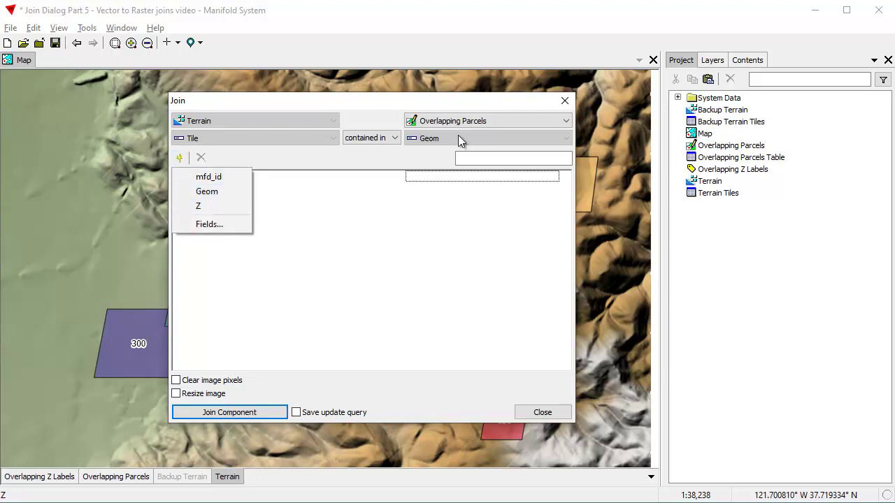
left_click(218, 206)
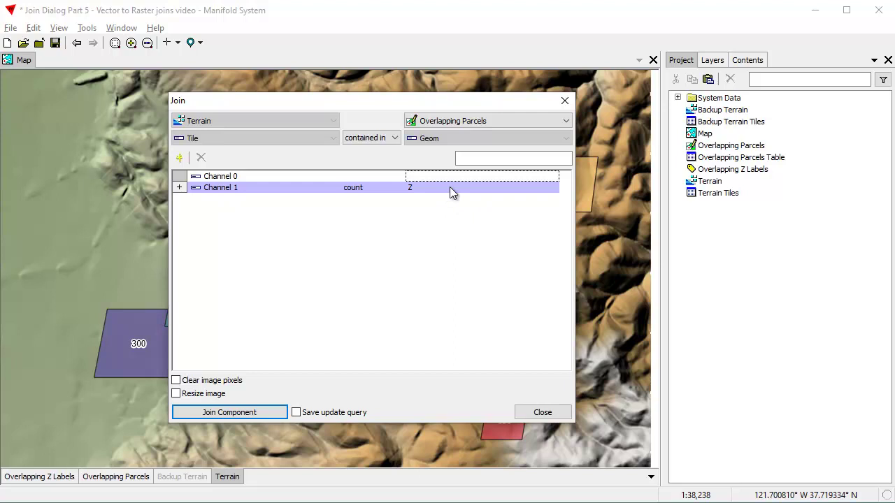
left_click(357, 190)
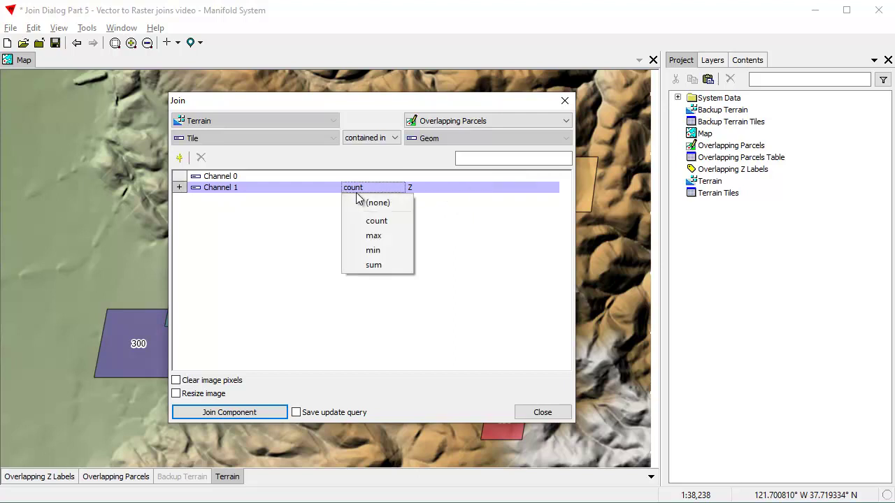
left_click(373, 267)
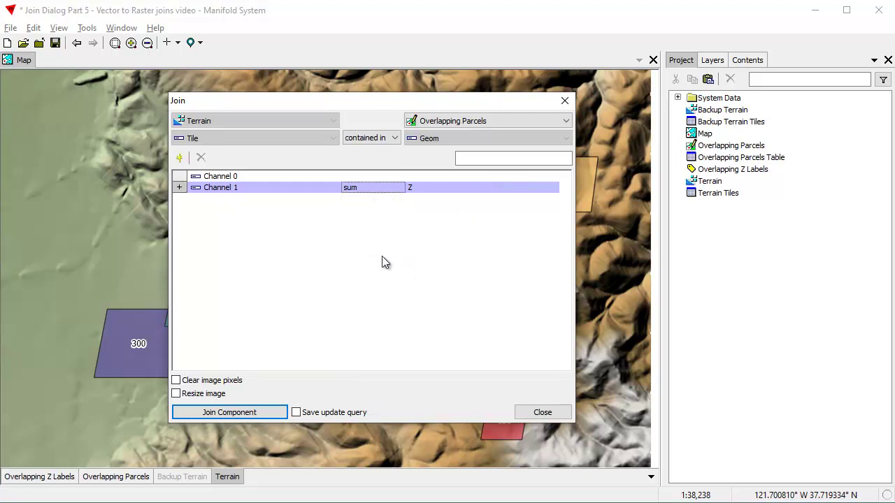
left_click(264, 413)
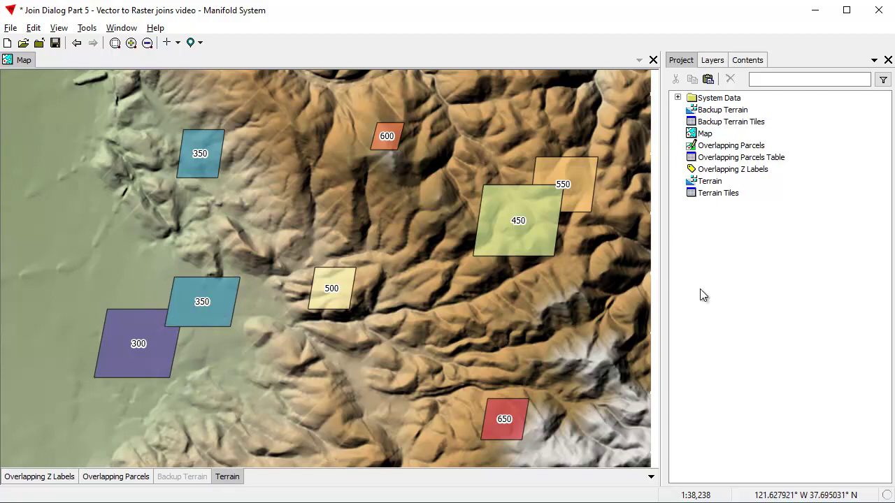
Step: Duplicate the Terrain image in the project and rename the copy Terrain Channel 1
left_click(716, 183)
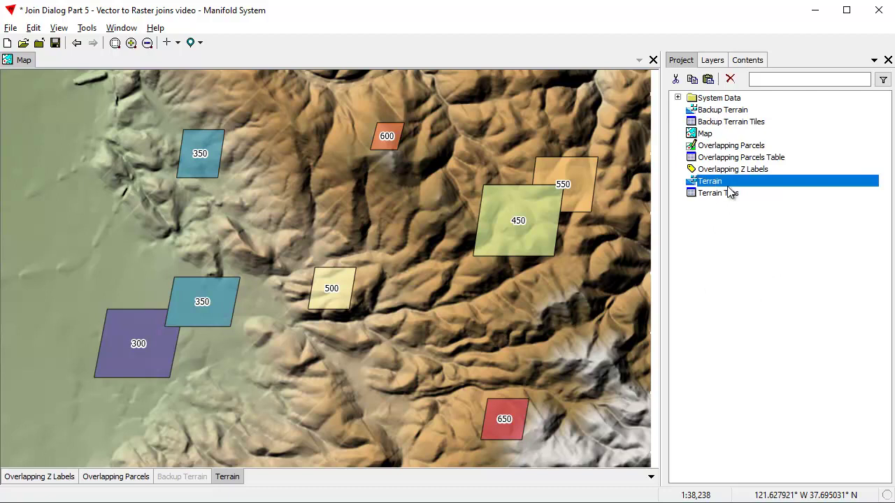
left_click(692, 80)
left_click(708, 80)
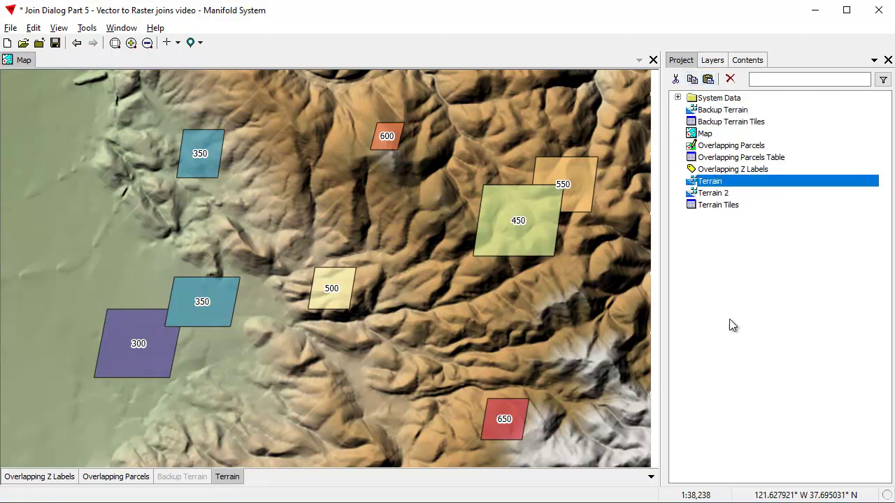
left_click(722, 194)
left_click(726, 196)
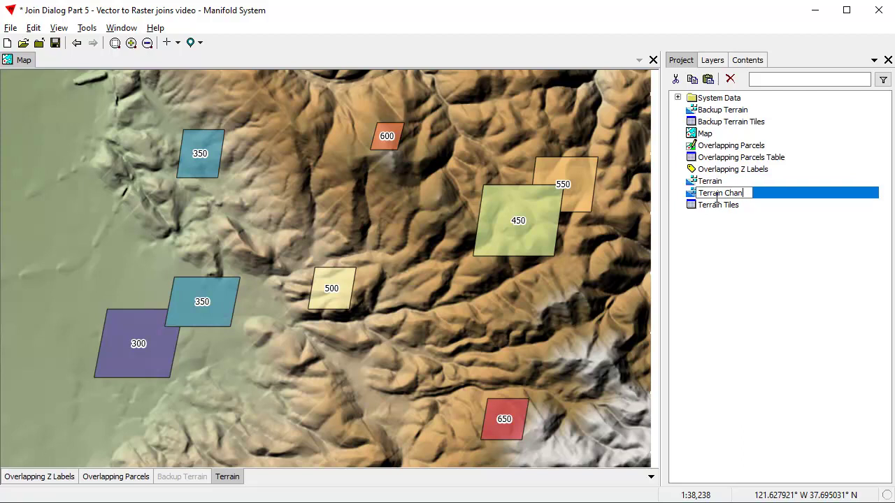
key("Return")
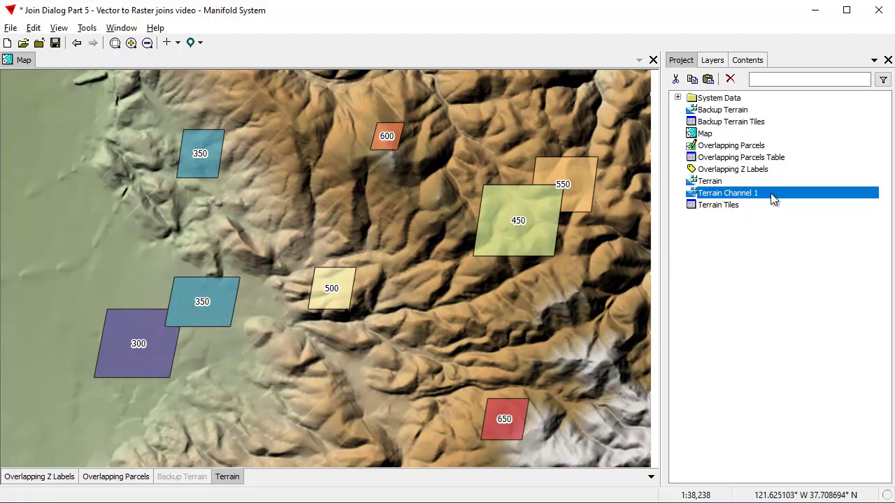
Step: Add Terrain Channel 1 to the map as a layer, hide Overlapping Parcels, and toggle the new layer off and on to compare
left_click_drag(413, 366, 391, 394)
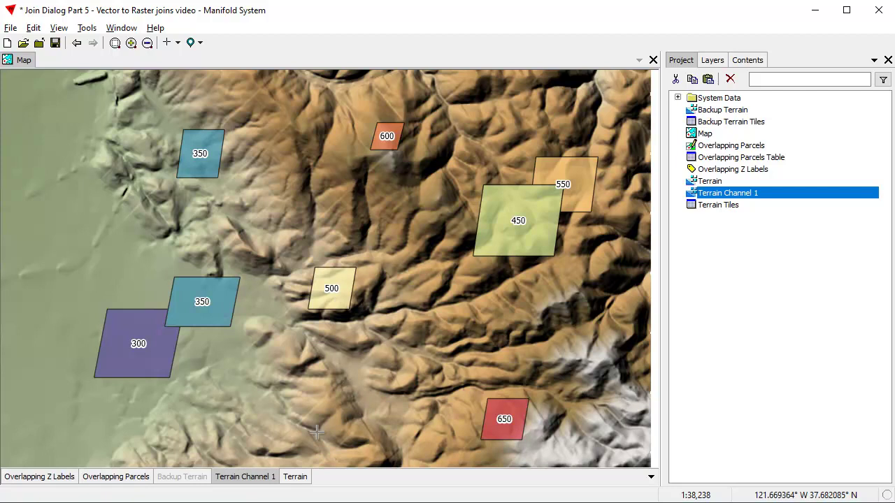
left_click(126, 477, "ctrl")
left_click(246, 481, "ctrl")
left_click(245, 481, "ctrl")
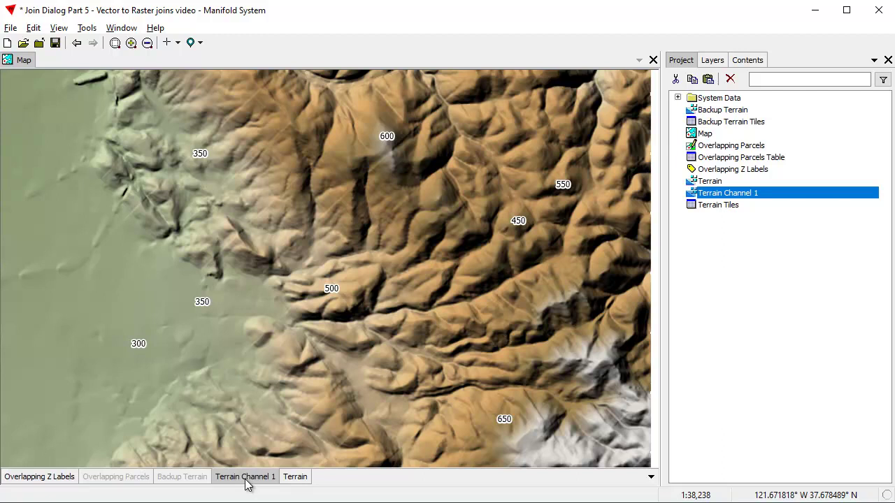
left_click(245, 480, "ctrl")
left_click(245, 481, "ctrl")
Step: Check which channel the Terrain Channel 1 image's StylePixel property uses, leaving its properties as they are
right_click(712, 191)
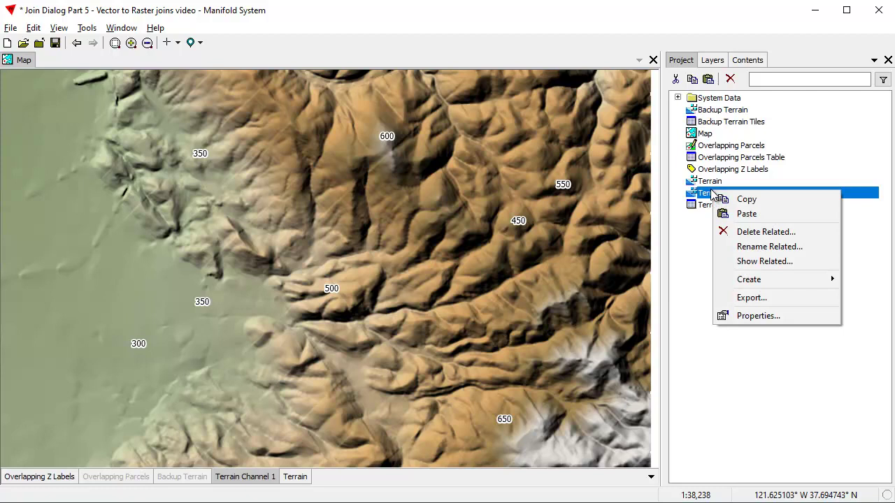
left_click(748, 316)
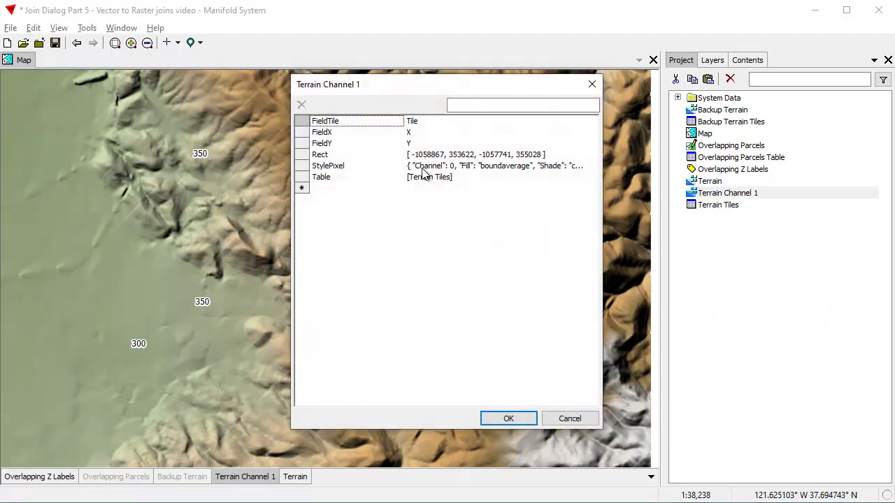
left_click(563, 418)
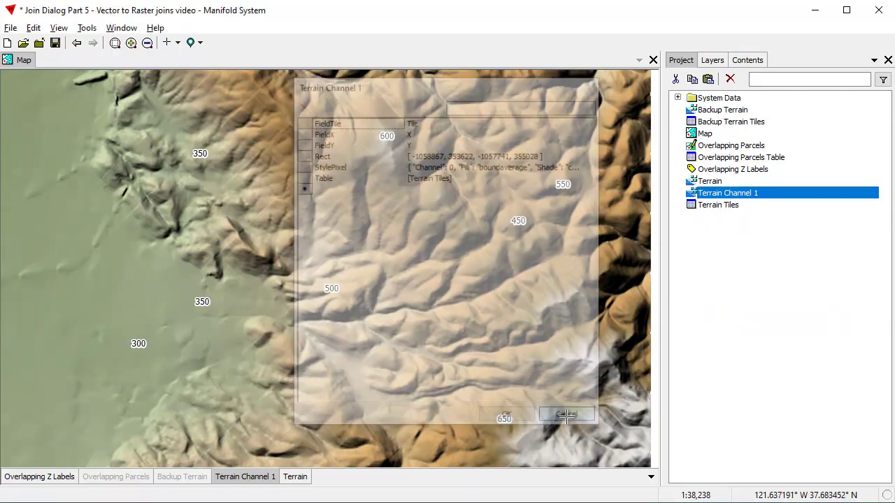
Step: Edit the StylePixel property of the Terrain Channel 1 image so that its Channel value is 1
right_click(726, 200)
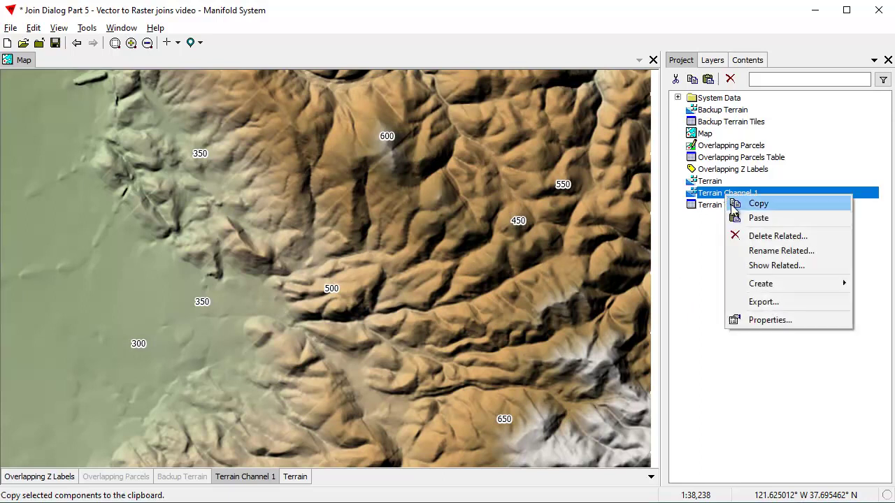
left_click(770, 320)
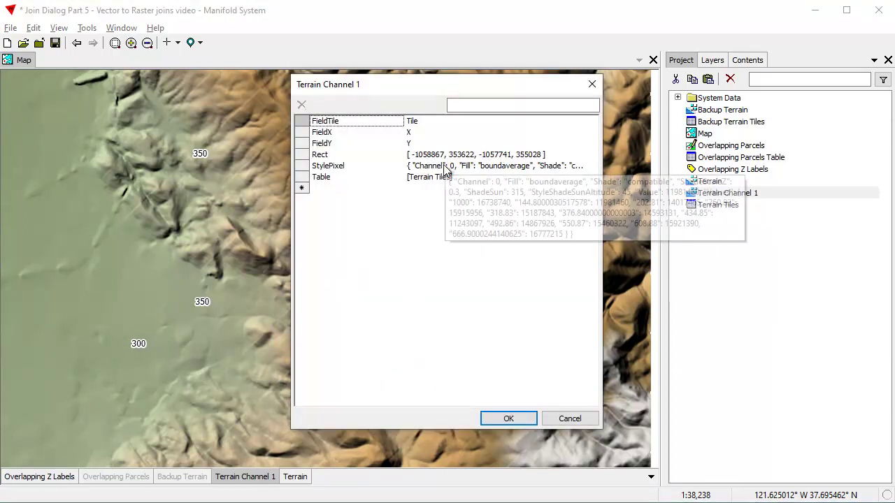
right_click(441, 170)
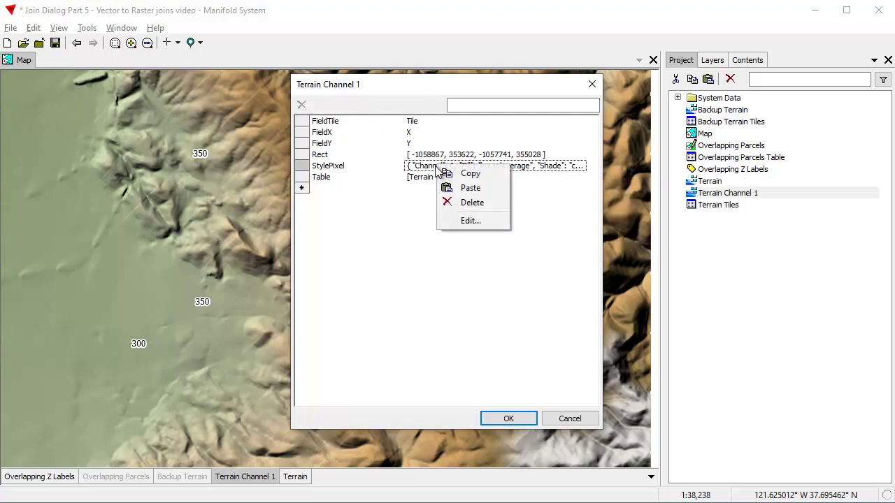
left_click(467, 219)
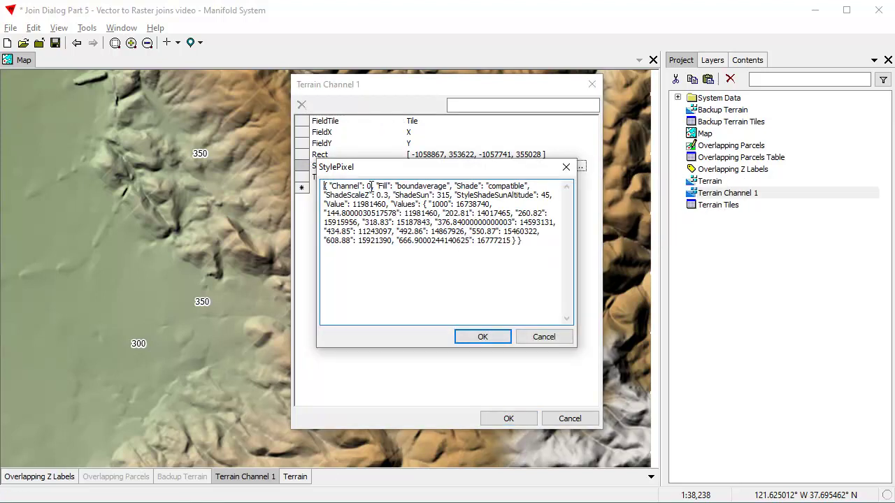
type("1")
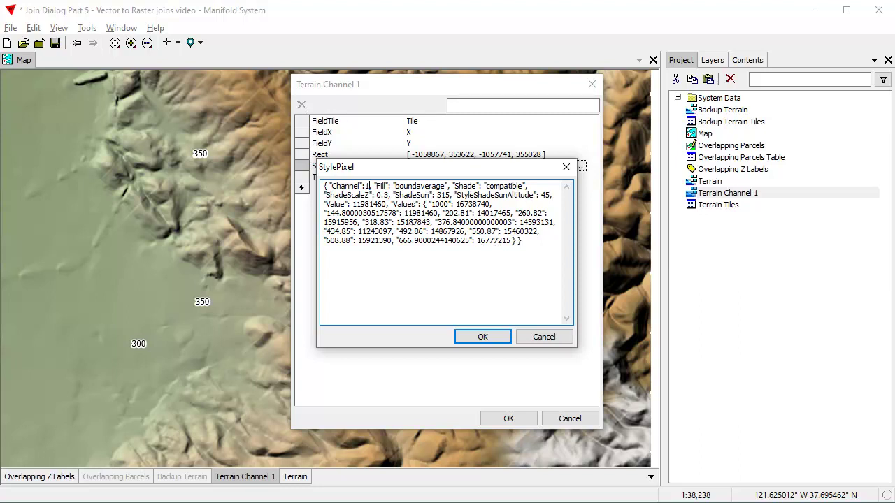
left_click(489, 337)
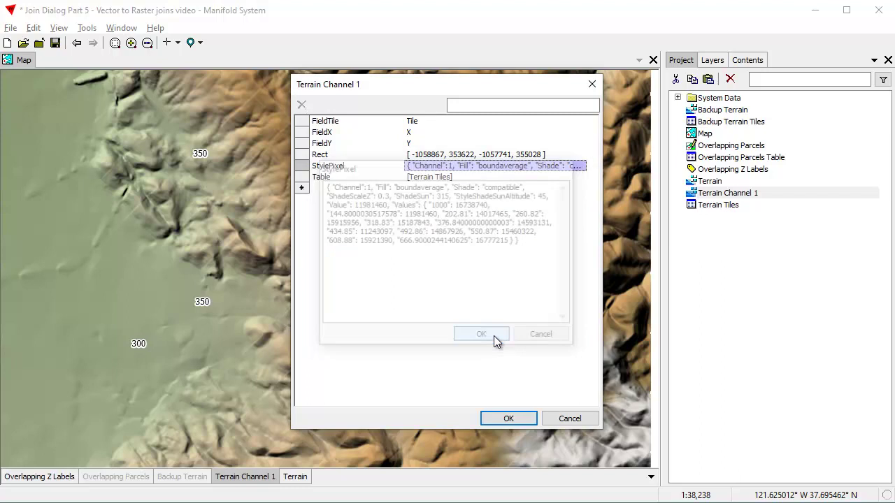
left_click(517, 419)
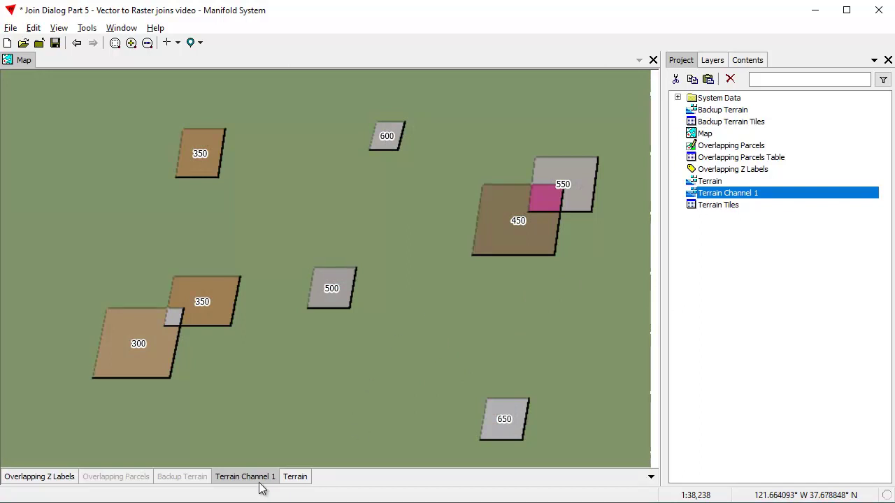
Step: Compare the StylePixel channel settings in the properties of the Terrain and Terrain Channel 1 images
left_click(295, 477)
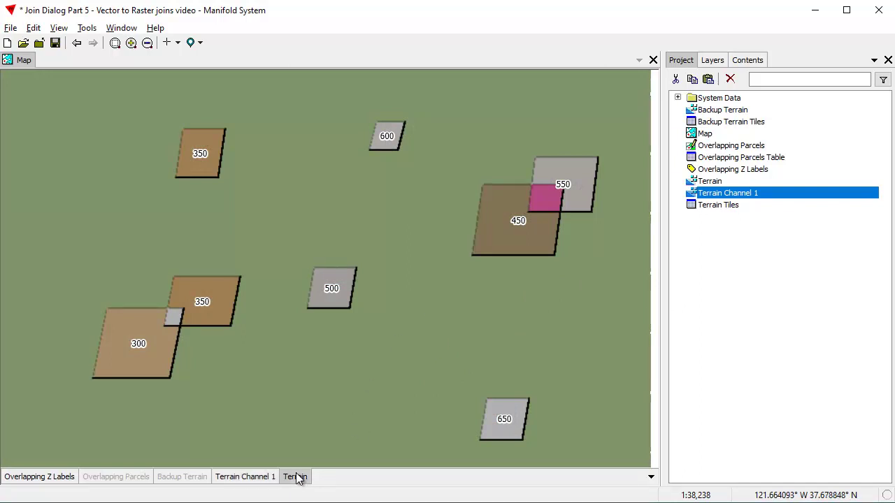
right_click(706, 184)
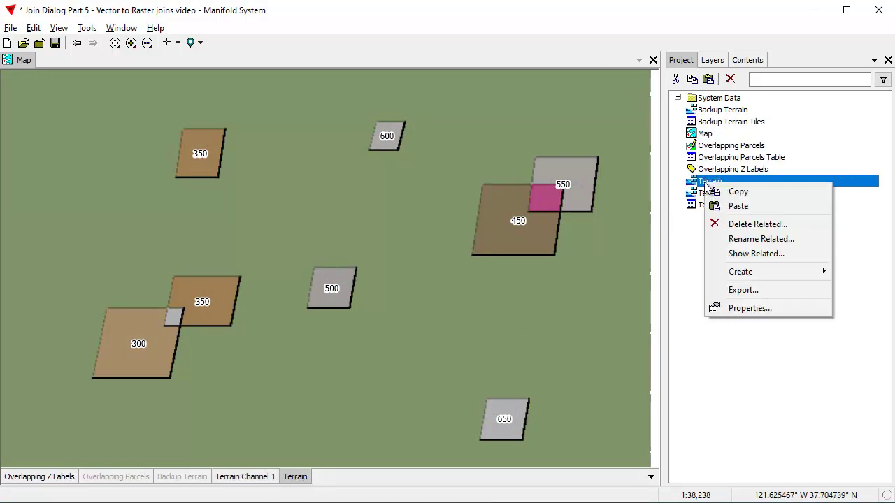
left_click(754, 308)
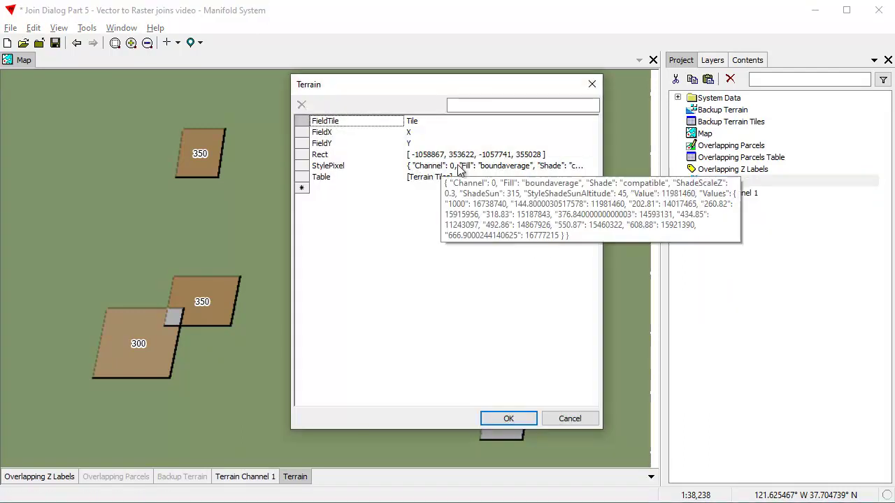
left_click(563, 420)
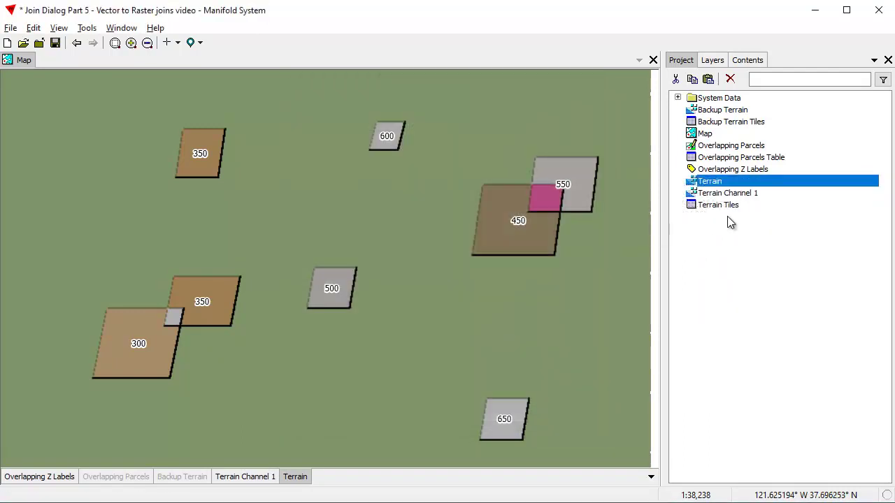
right_click(743, 195)
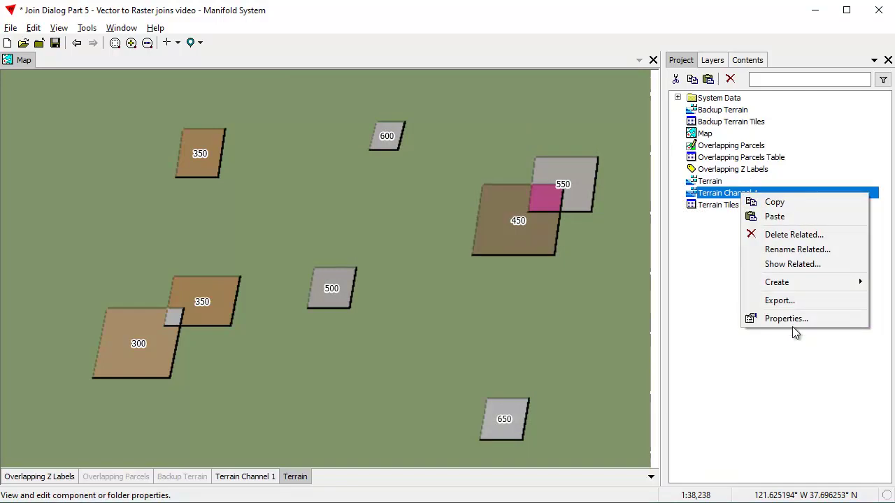
left_click(786, 319)
left_click(572, 418)
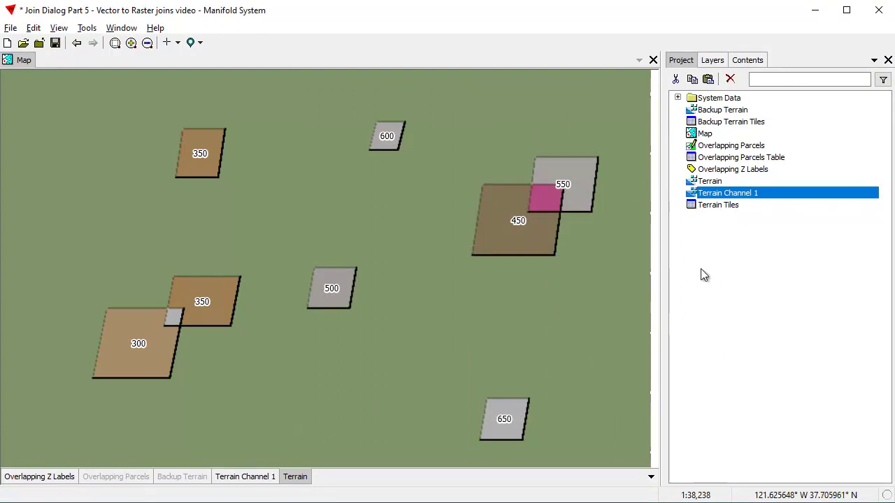
Step: Make the 144.8 interval colour transparent in the Terrain Channel 1 layer's style and apply the style
left_click(260, 481)
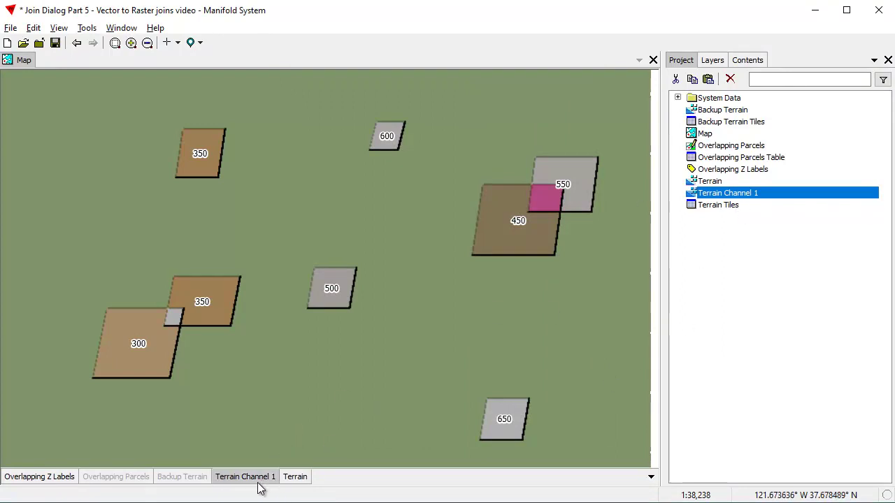
left_click(759, 63)
left_click(731, 79)
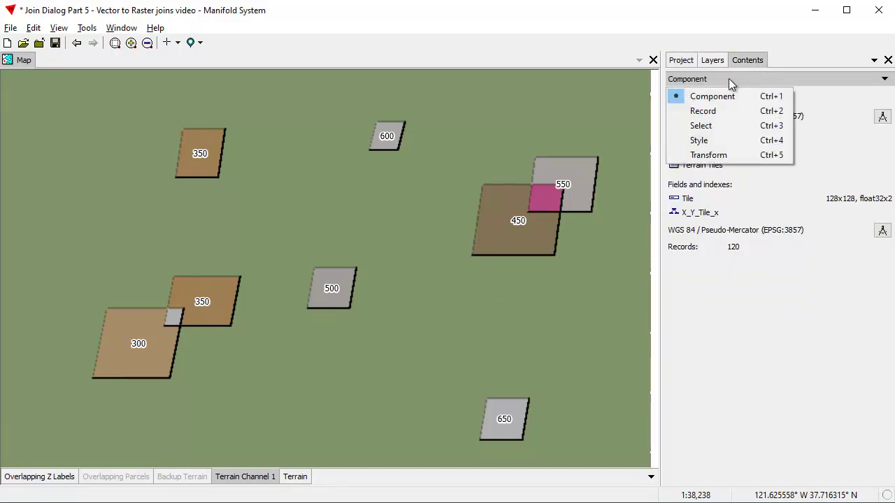
left_click(718, 142)
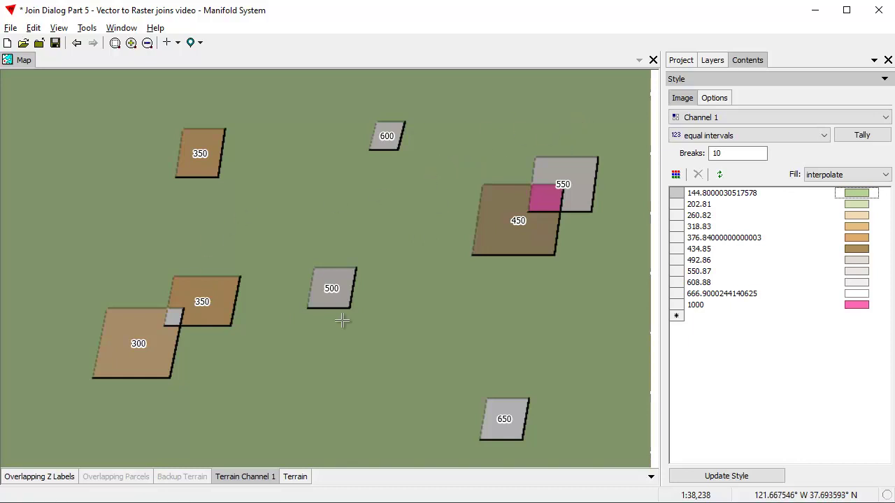
left_click(847, 194)
left_click(846, 227)
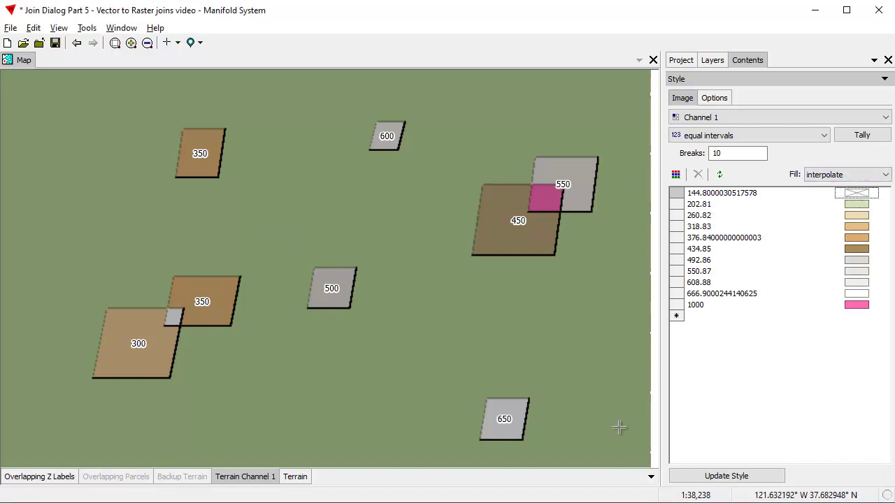
left_click(734, 477)
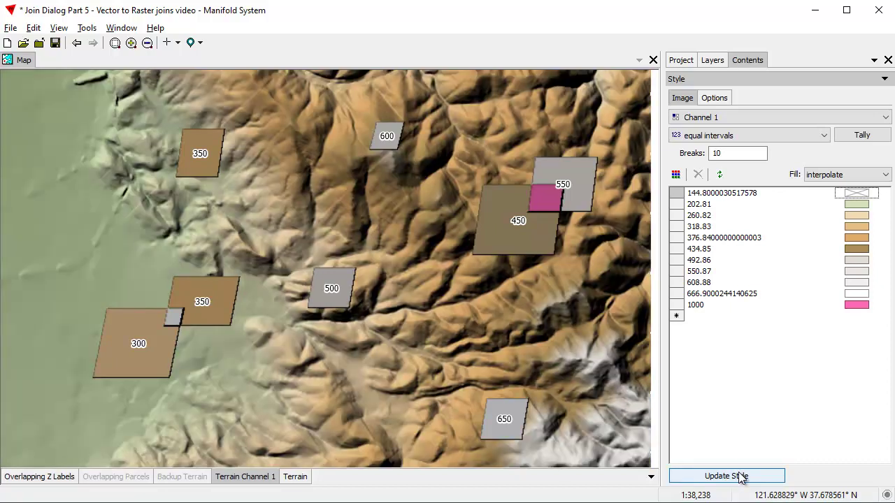
Step: Hide the Terrain layer, make Terrain Channel 1 the active layer, and turn off the map's Background layer
left_click(295, 478, "shift")
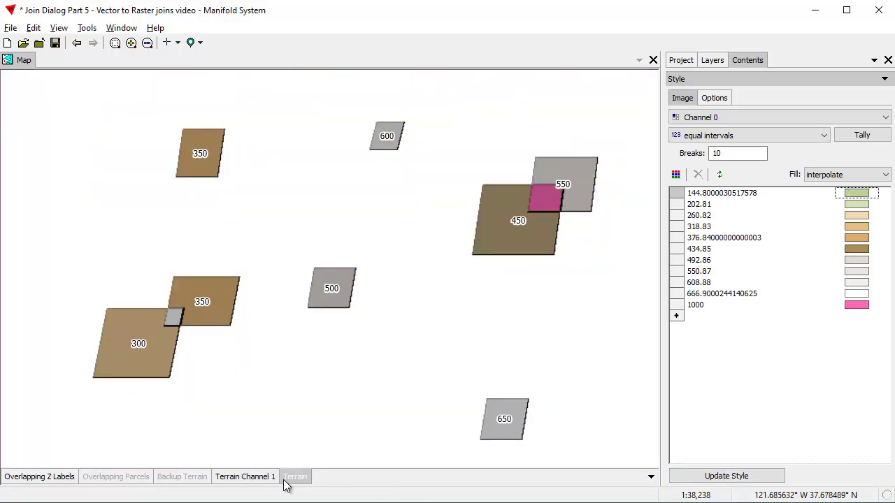
left_click(248, 481)
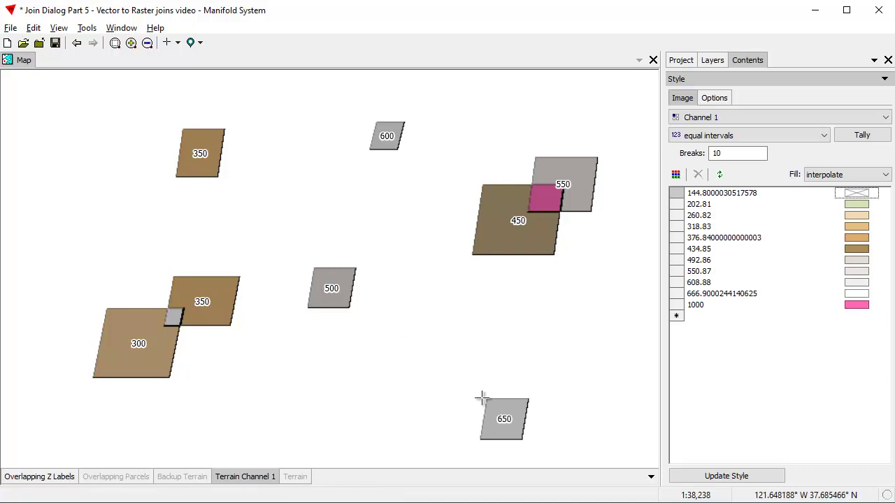
left_click(712, 60)
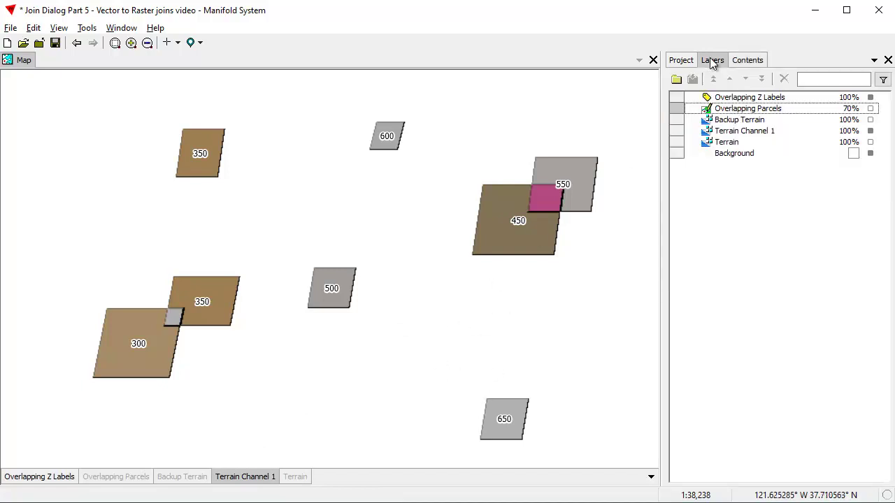
left_click(852, 154)
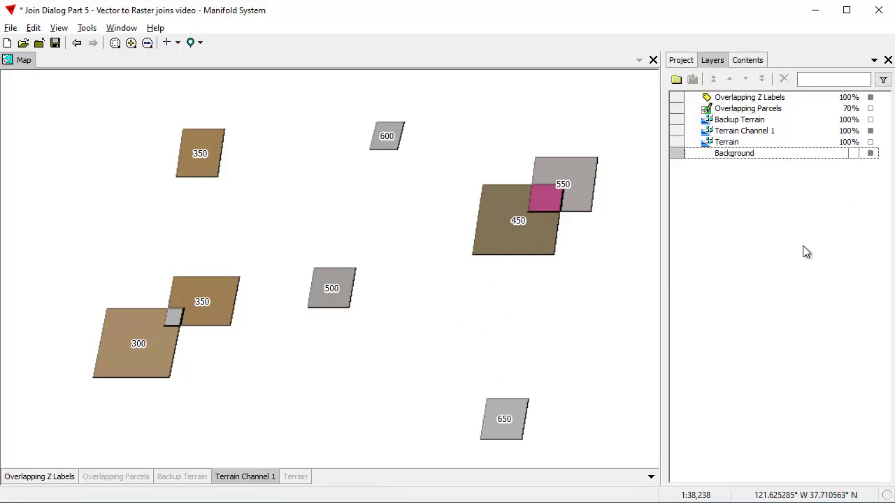
left_click(870, 153)
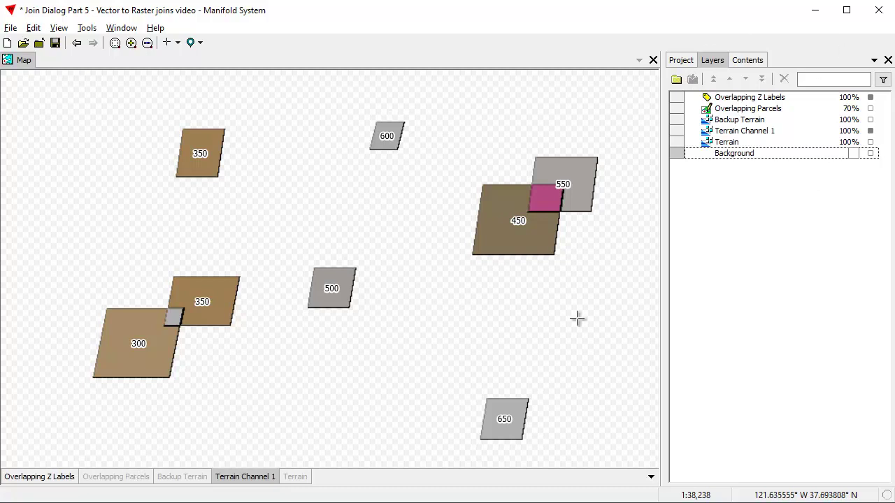
Step: Show the Terrain layer again and select the Terrain Tiles table in the project listing
left_click(689, 61)
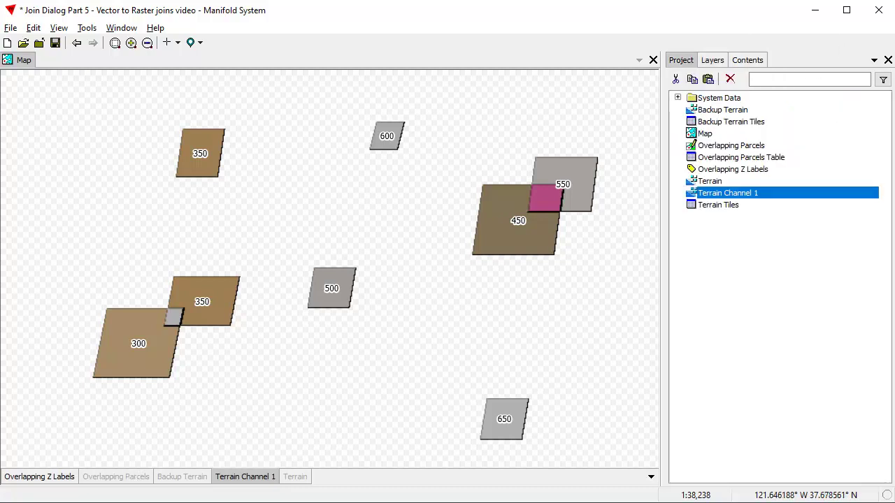
left_click(295, 476)
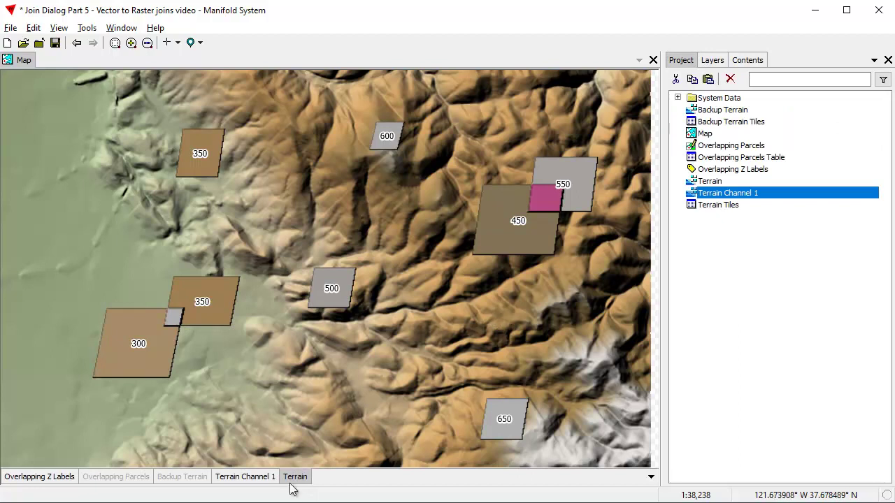
left_click(721, 206)
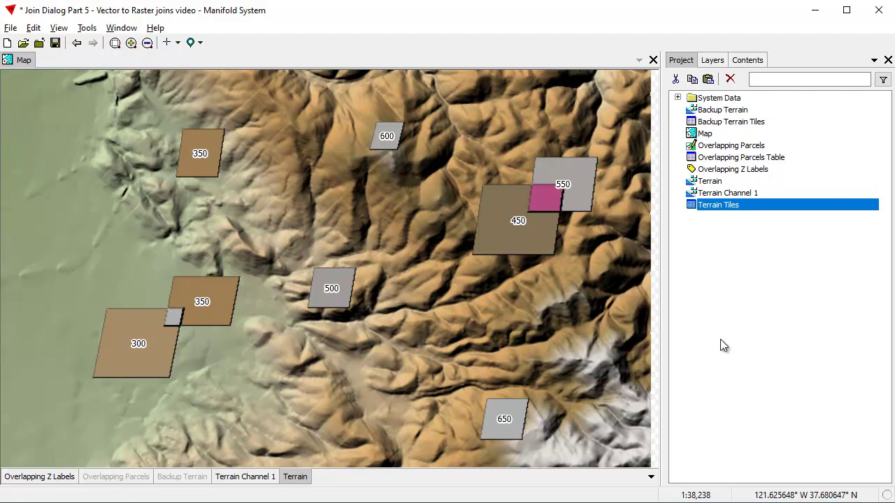
Step: Examine the StylePixel channel and the source table in the properties of the Terrain and Terrain Channel 1 images
right_click(712, 183)
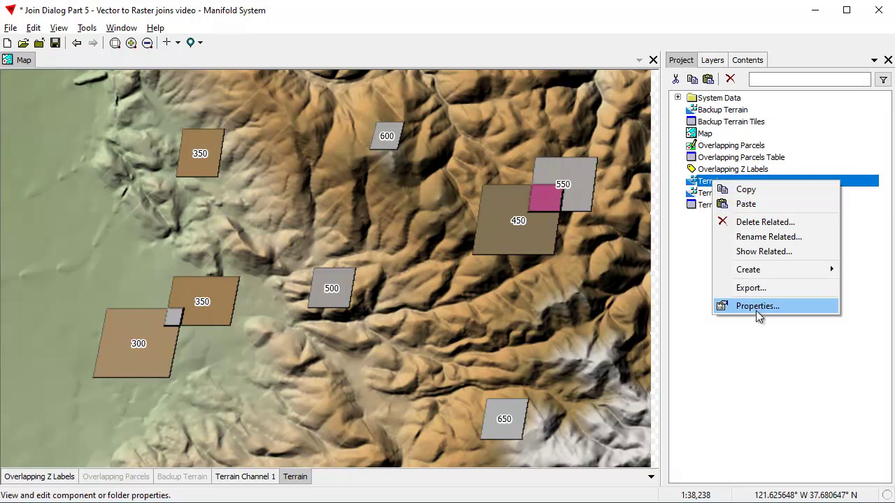
left_click(755, 311)
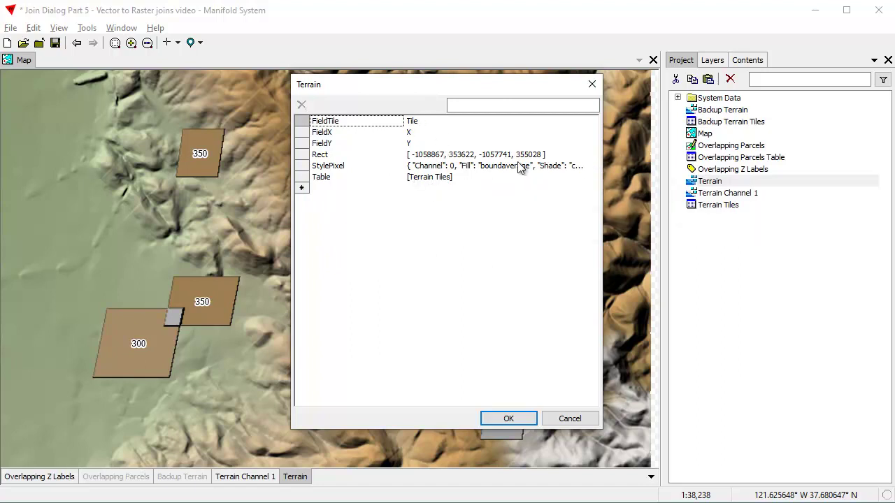
left_click(570, 418)
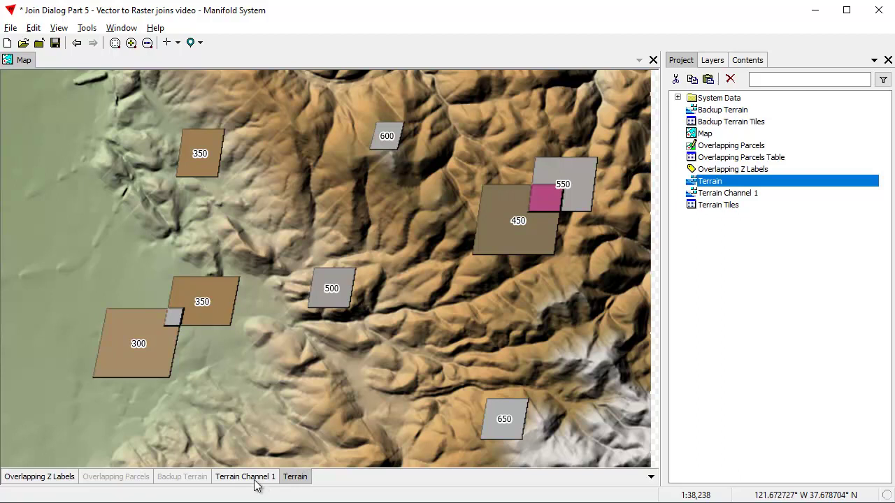
right_click(727, 195)
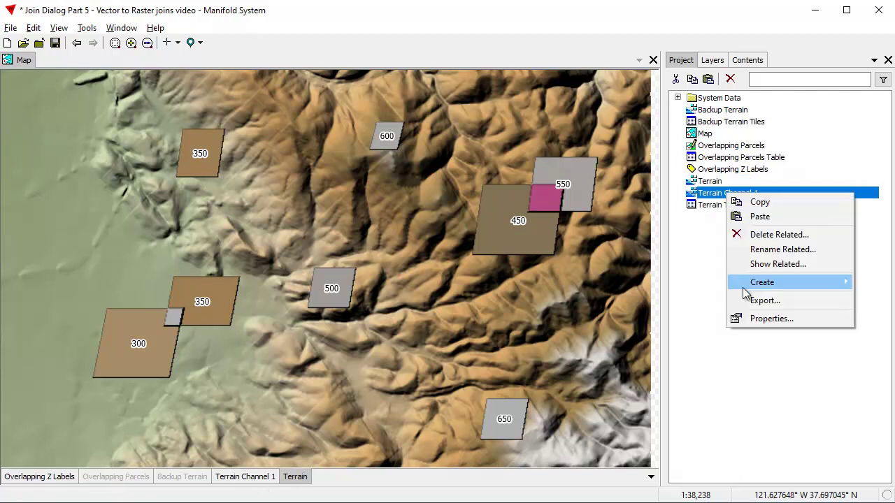
left_click(754, 318)
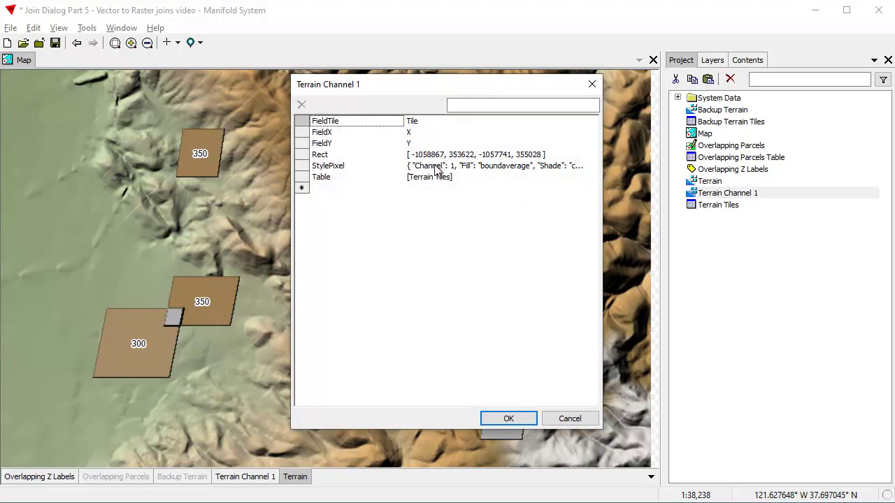
left_click(564, 418)
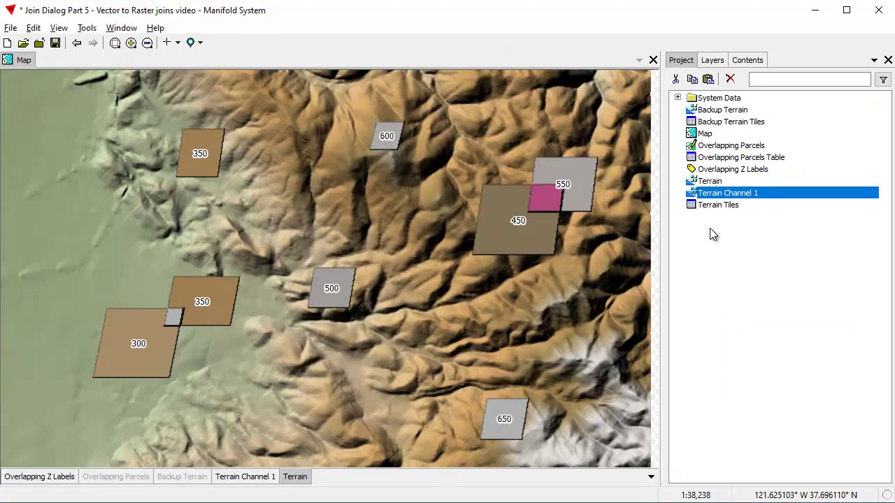
right_click(725, 182)
left_click(756, 311)
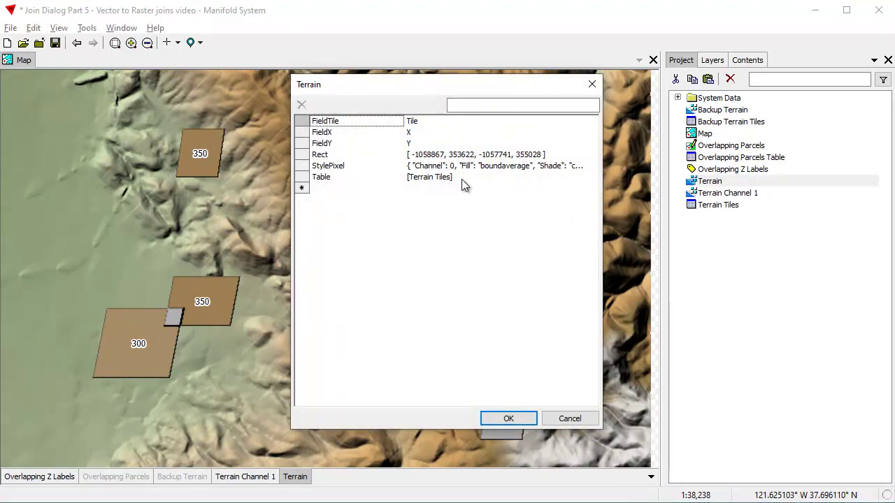
left_click(564, 418)
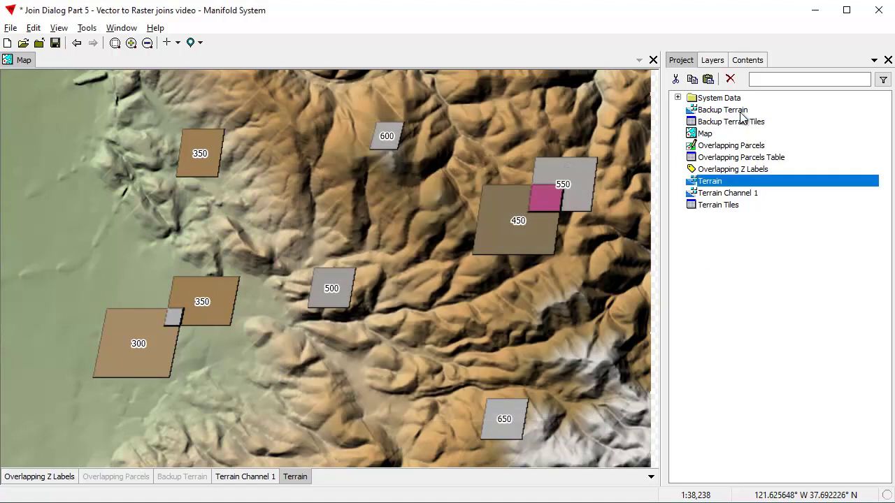
Step: Compare which channel the Terrain and Terrain Channel 1 layers use in their image styles
left_click(753, 62)
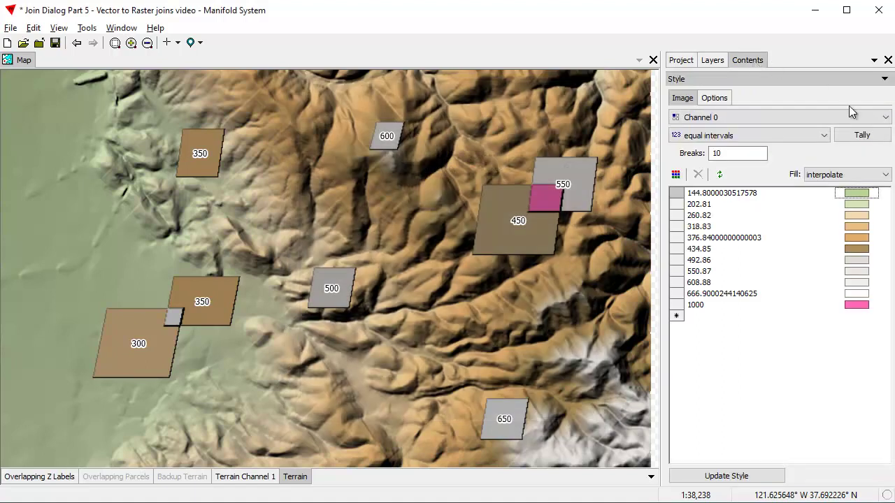
left_click(265, 478)
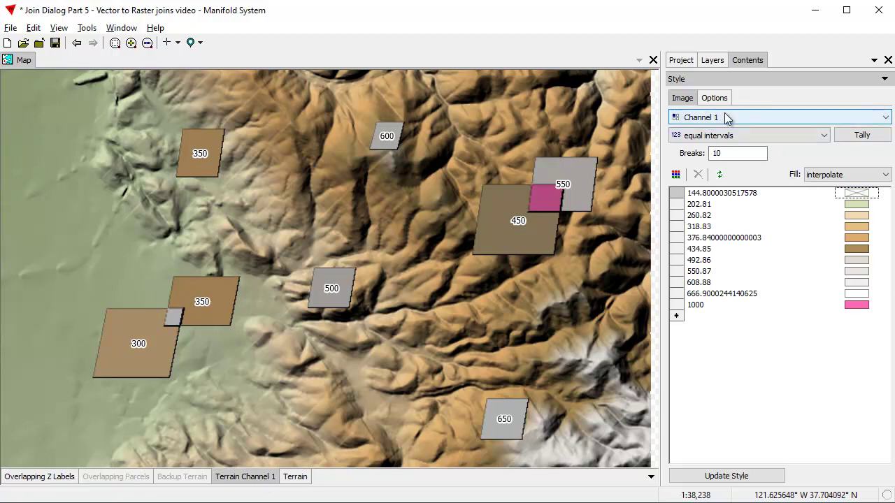
left_click(681, 60)
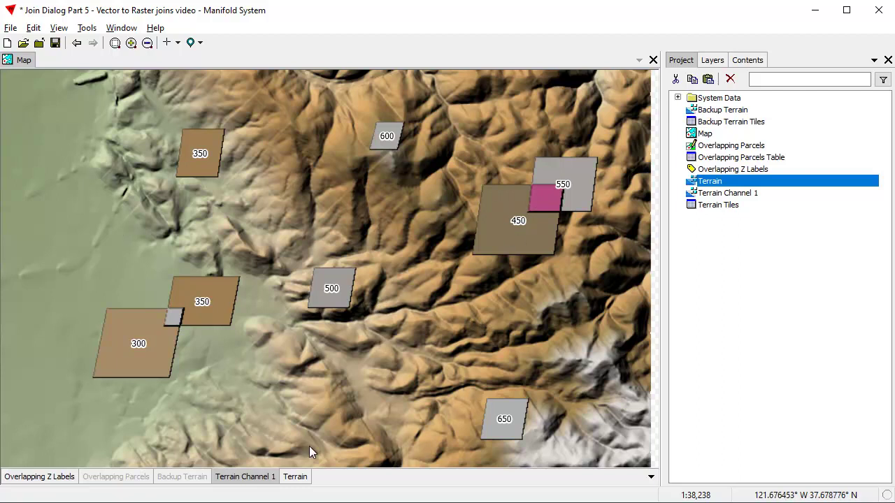
Step: Turn off hill shading for the Terrain Channel 1 layer and apply the style
left_click(747, 60)
left_click(252, 479)
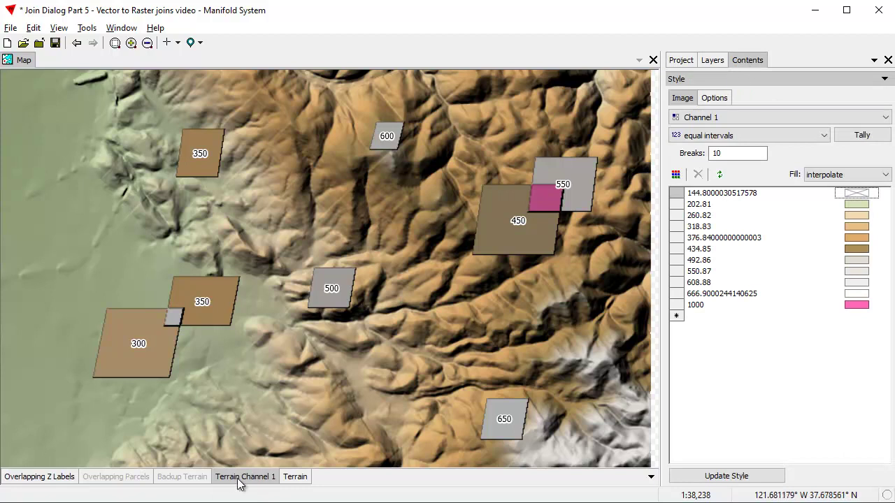
left_click(724, 101)
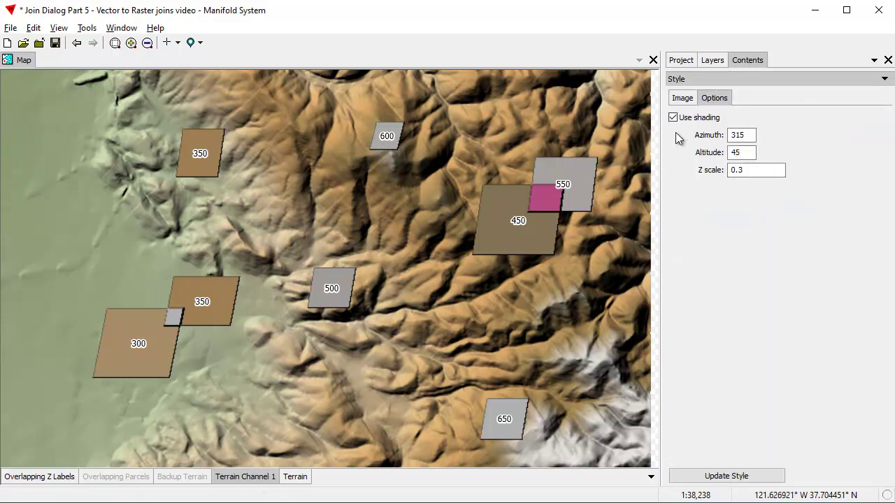
left_click(673, 118)
left_click(726, 476)
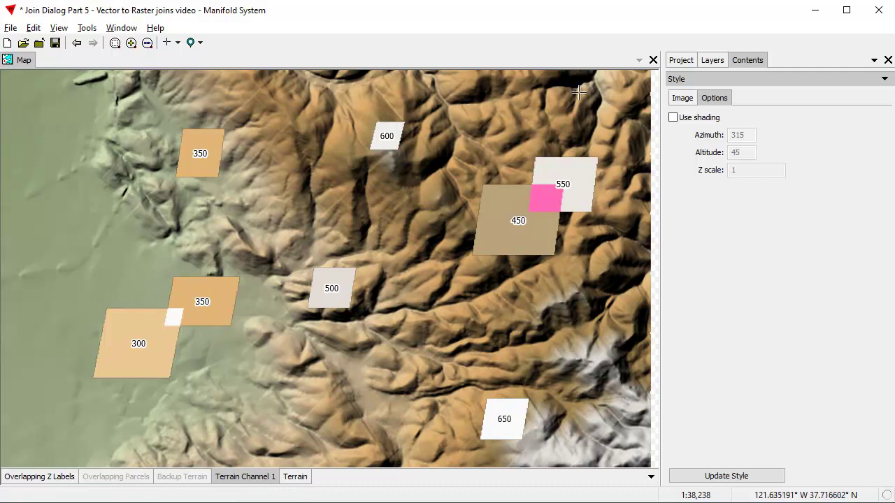
Step: Compare the component information of the Terrain and Terrain Channel 1 layers, checking the source table and the Tile field's type
left_click(672, 60)
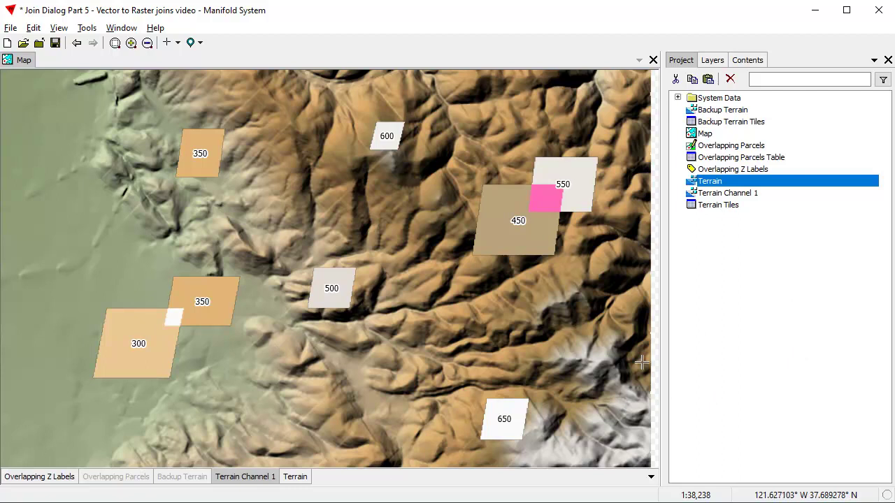
left_click(760, 59)
left_click(755, 80)
left_click(749, 96)
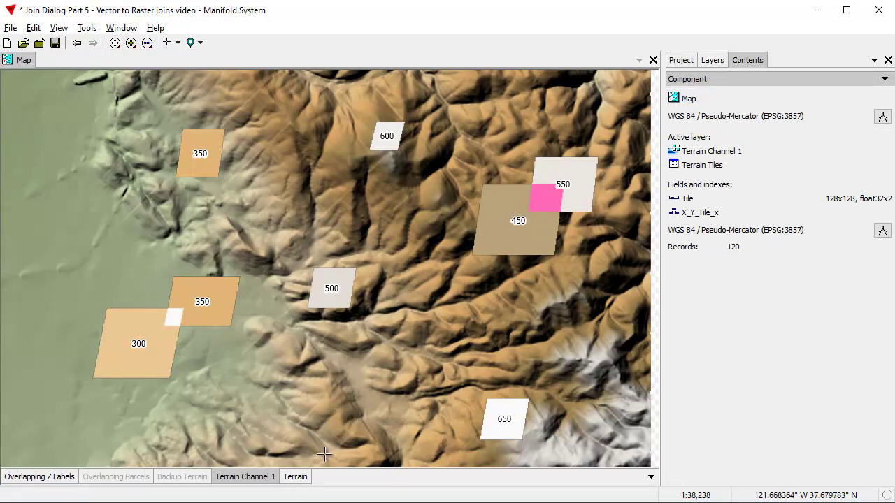
left_click(302, 481)
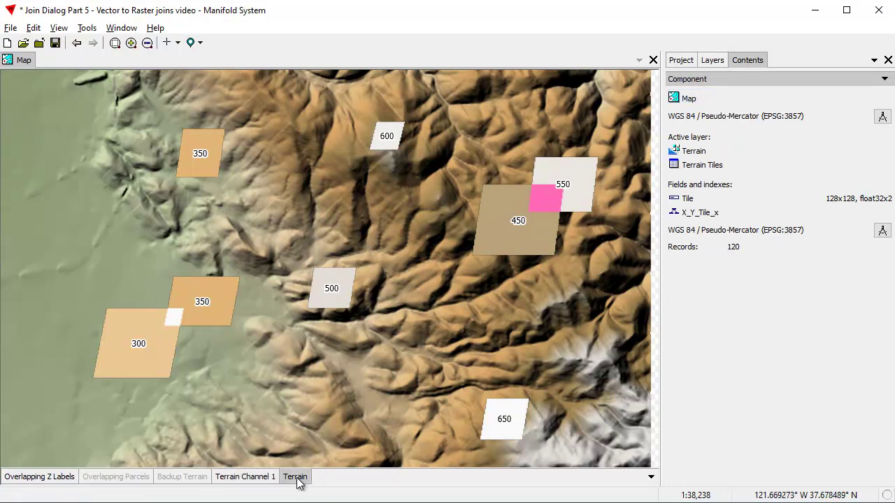
left_click(256, 482)
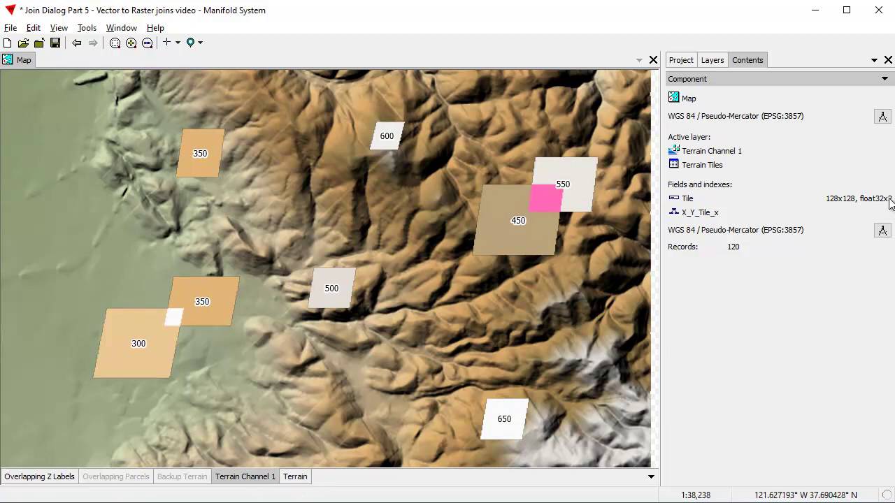
left_click(679, 61)
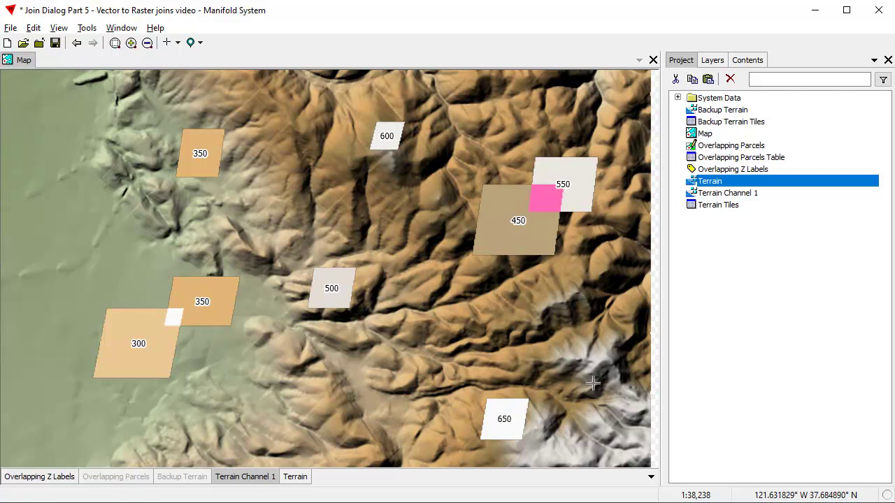
Step: Inspect the Join dialog for Terrain Channel 1 and its list of available source components, and close it without joining
left_click(35, 31)
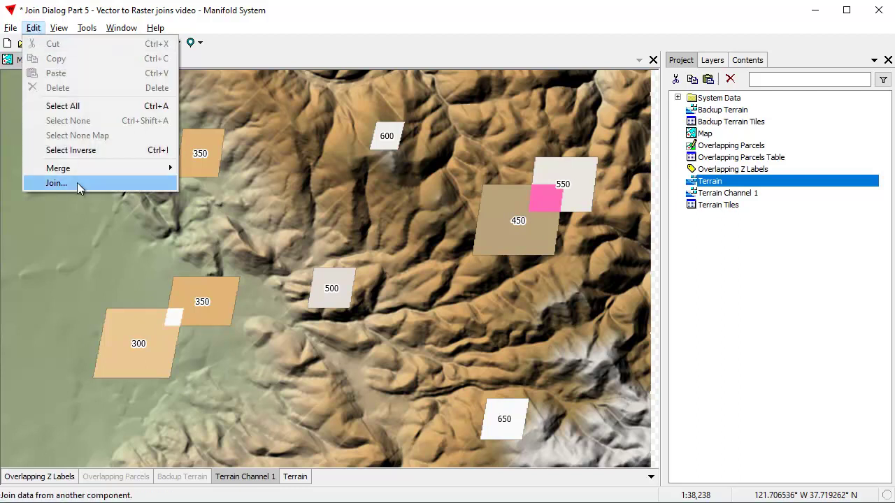
left_click(76, 182)
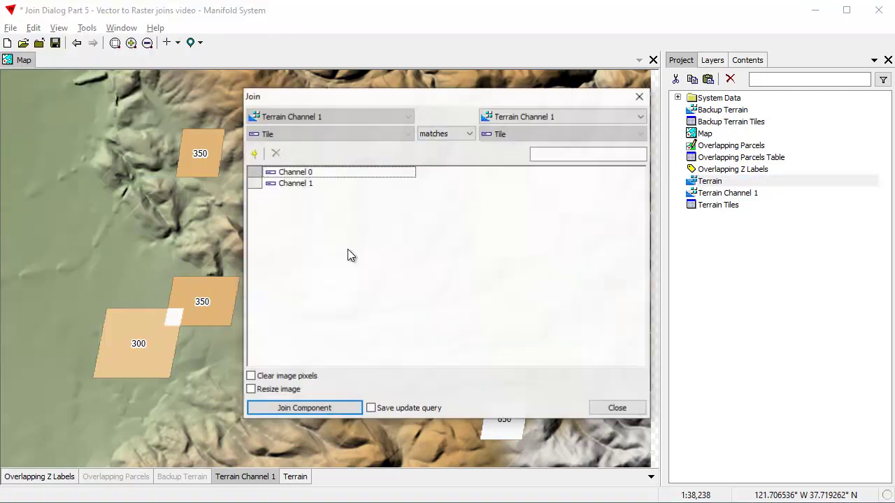
left_click(619, 117)
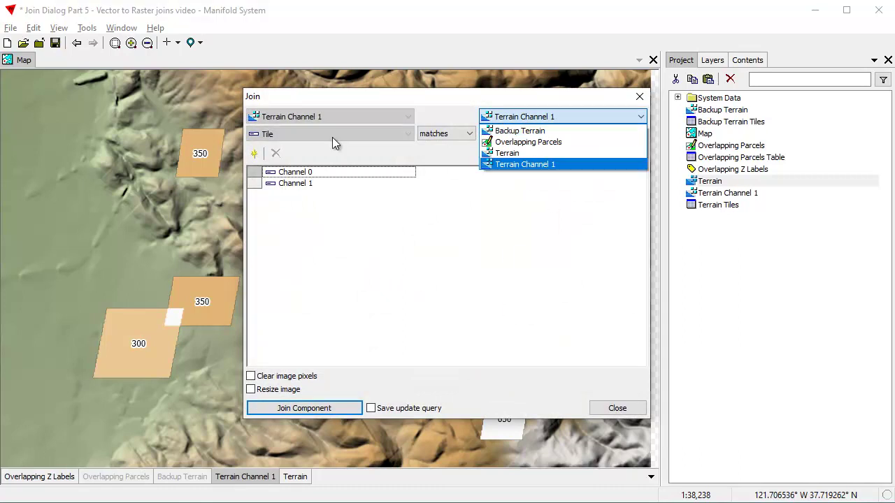
left_click(637, 106)
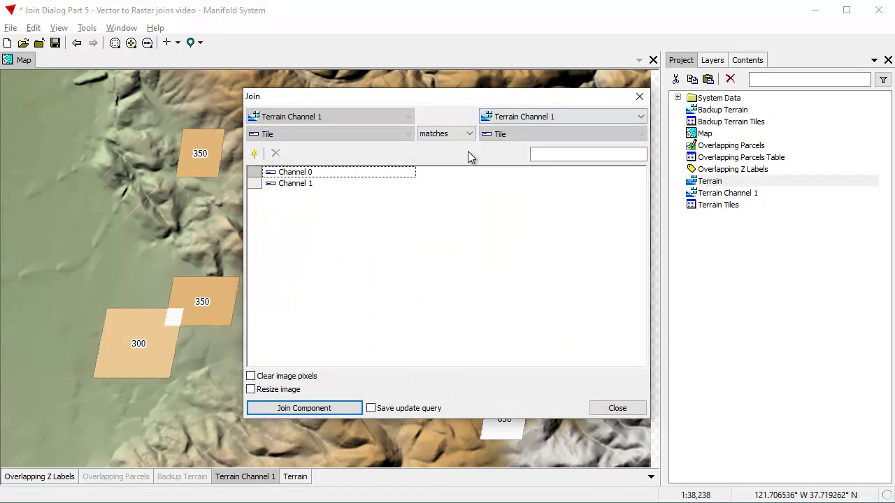
left_click(607, 408)
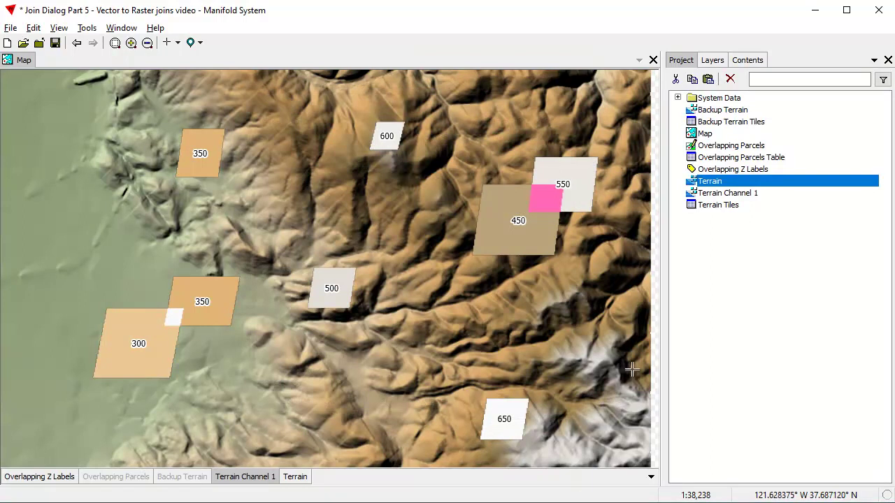